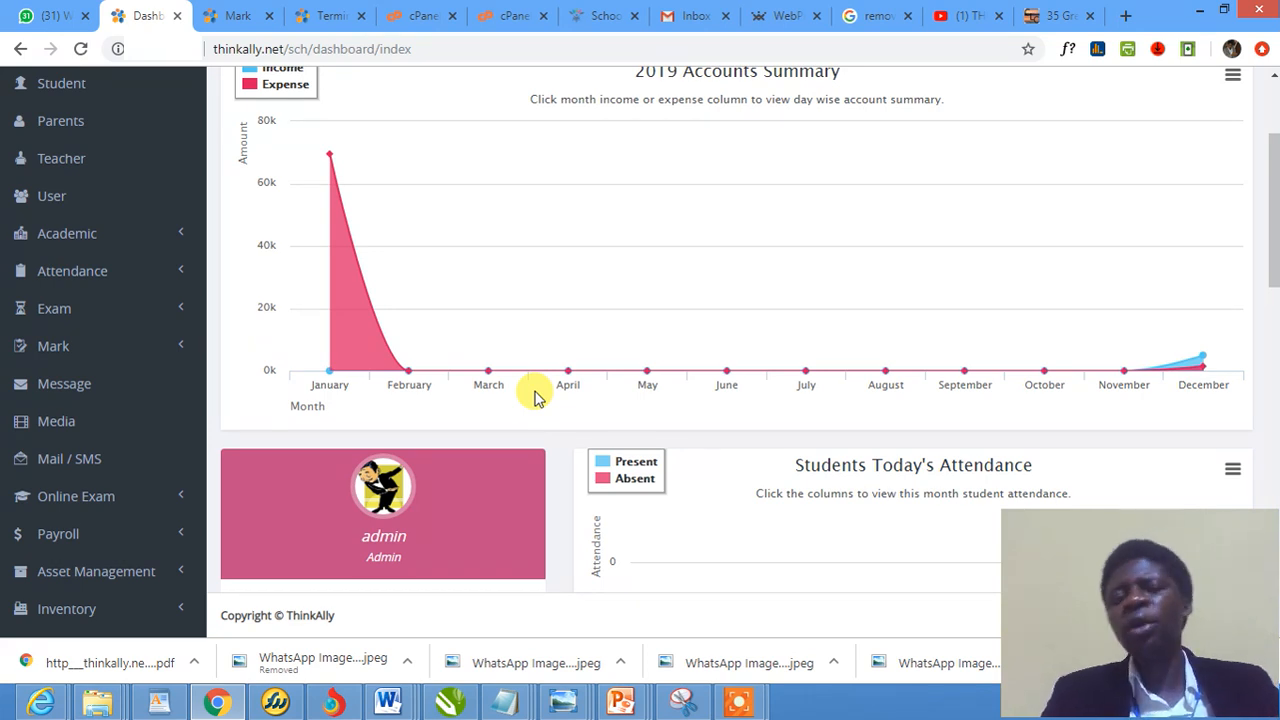
# Log out of the admin account from its dropdown menu
pyautogui.moveTo(500, 297)
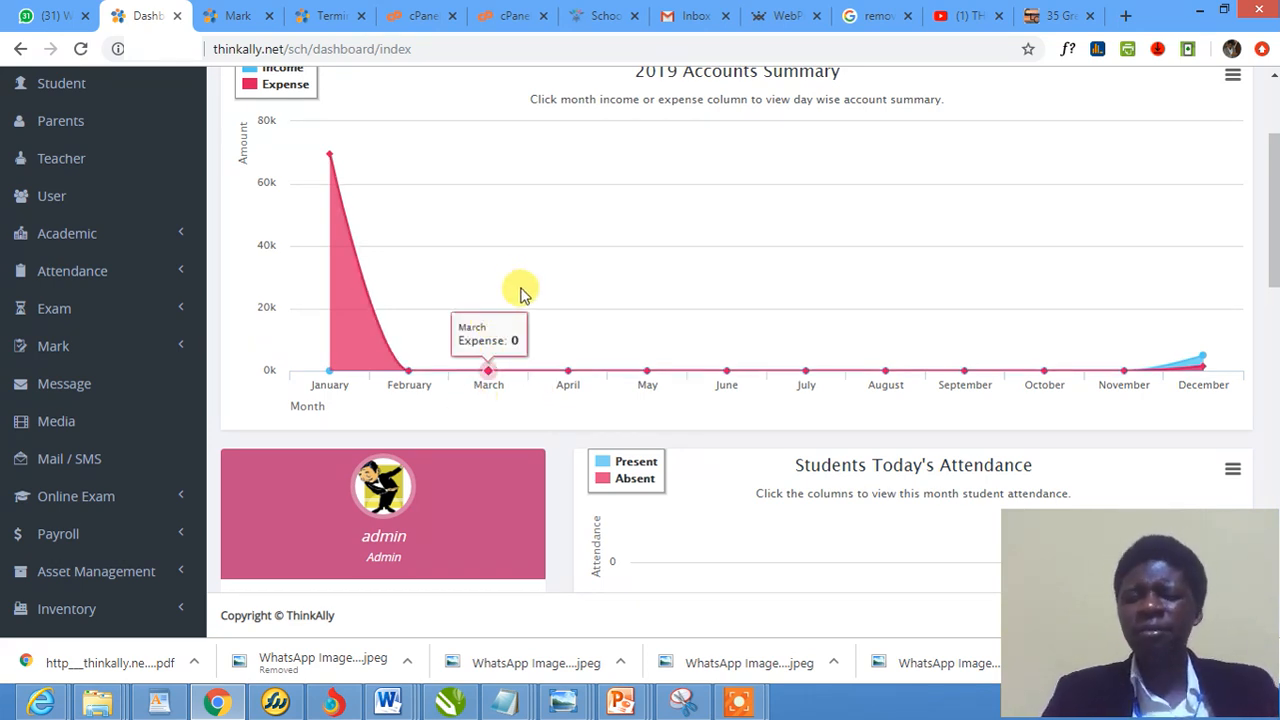
pyautogui.scroll(2, 591, 306)
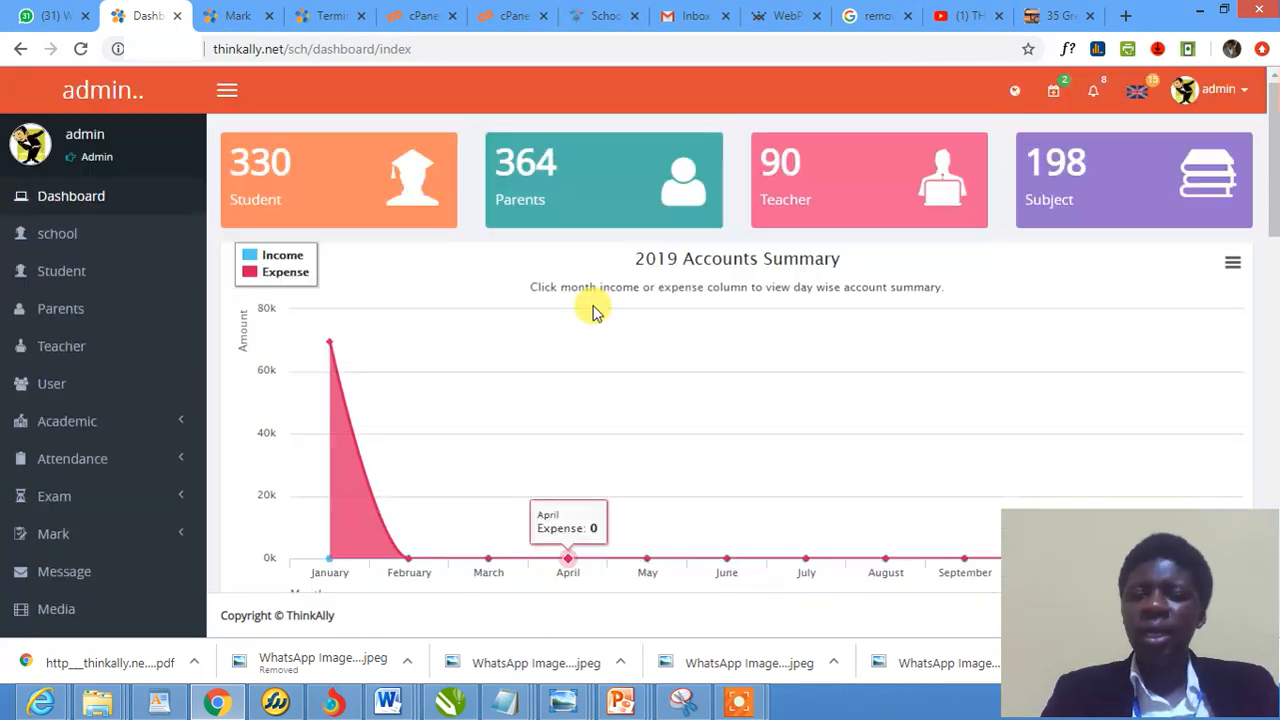
pyautogui.scroll(-3, 593, 312)
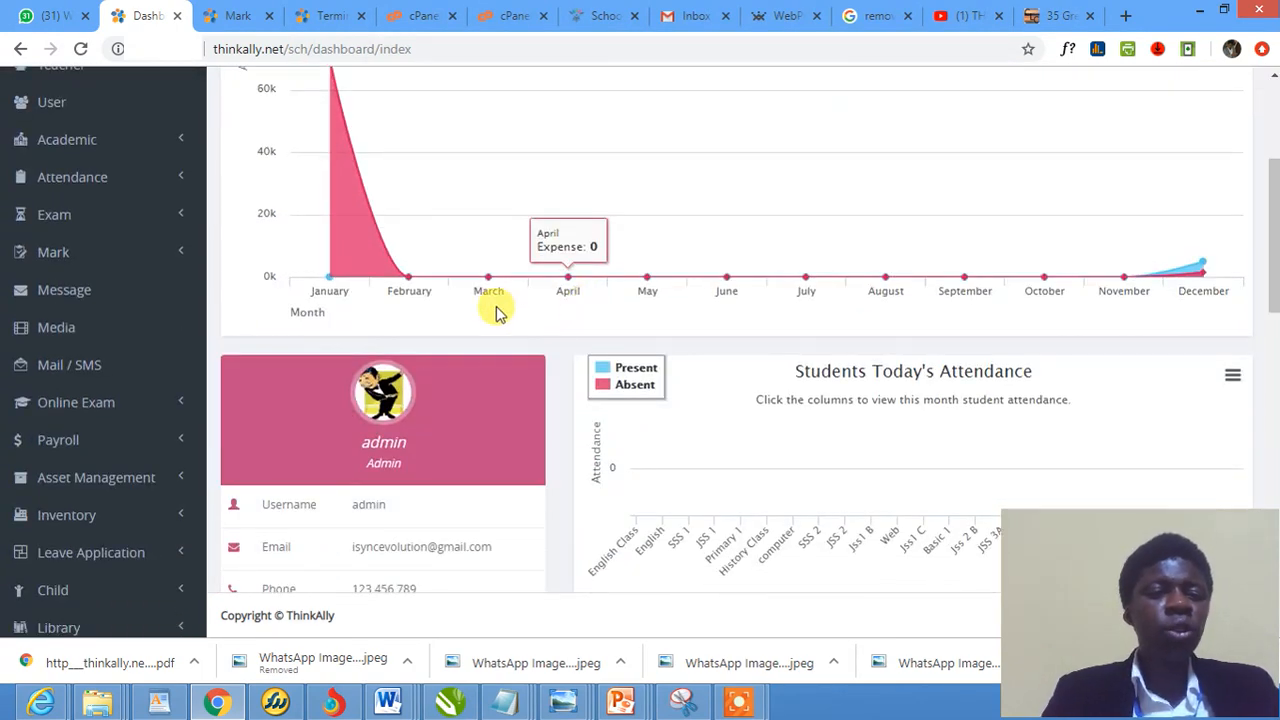
pyautogui.scroll(2, 497, 311)
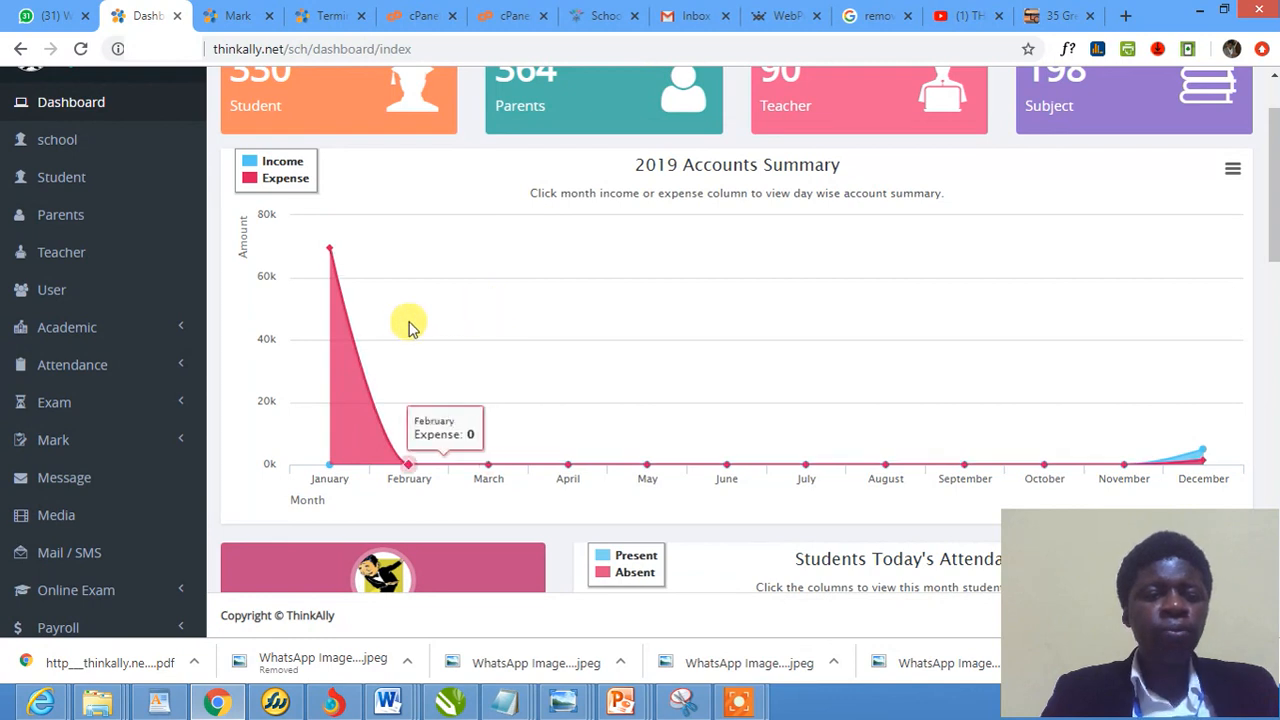
pyautogui.moveTo(280, 338)
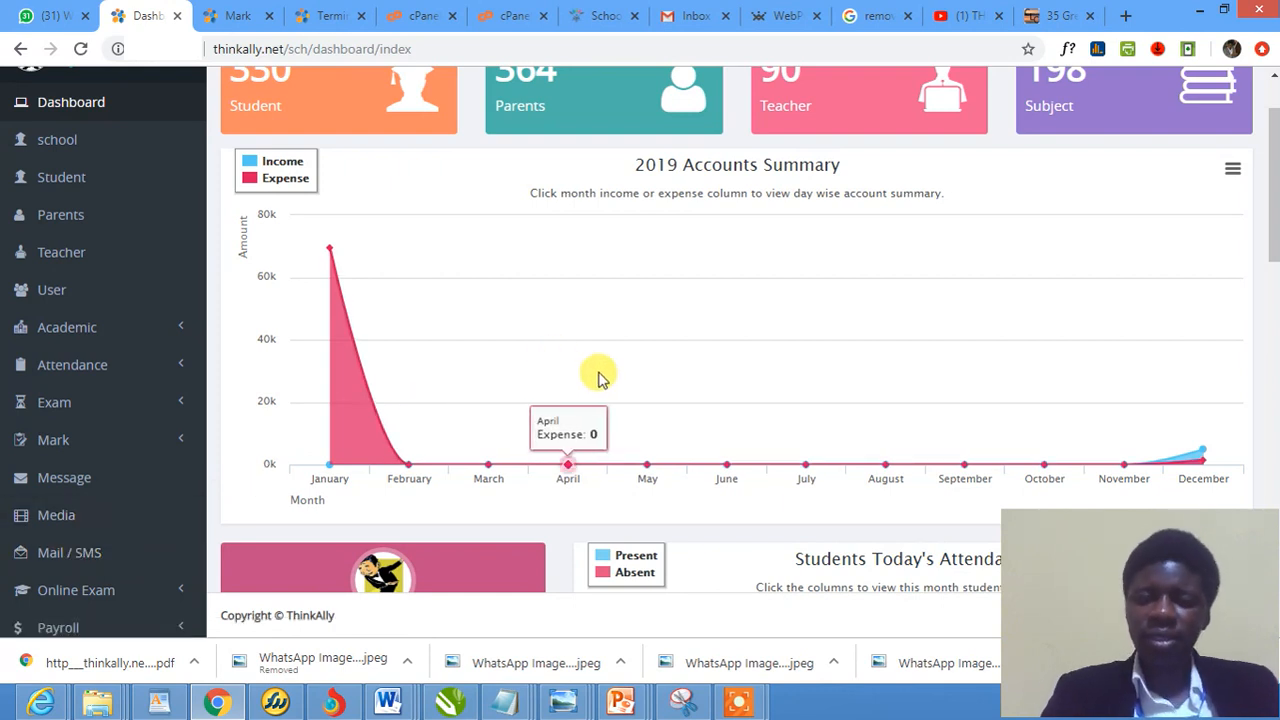
pyautogui.scroll(1, 1029, 229)
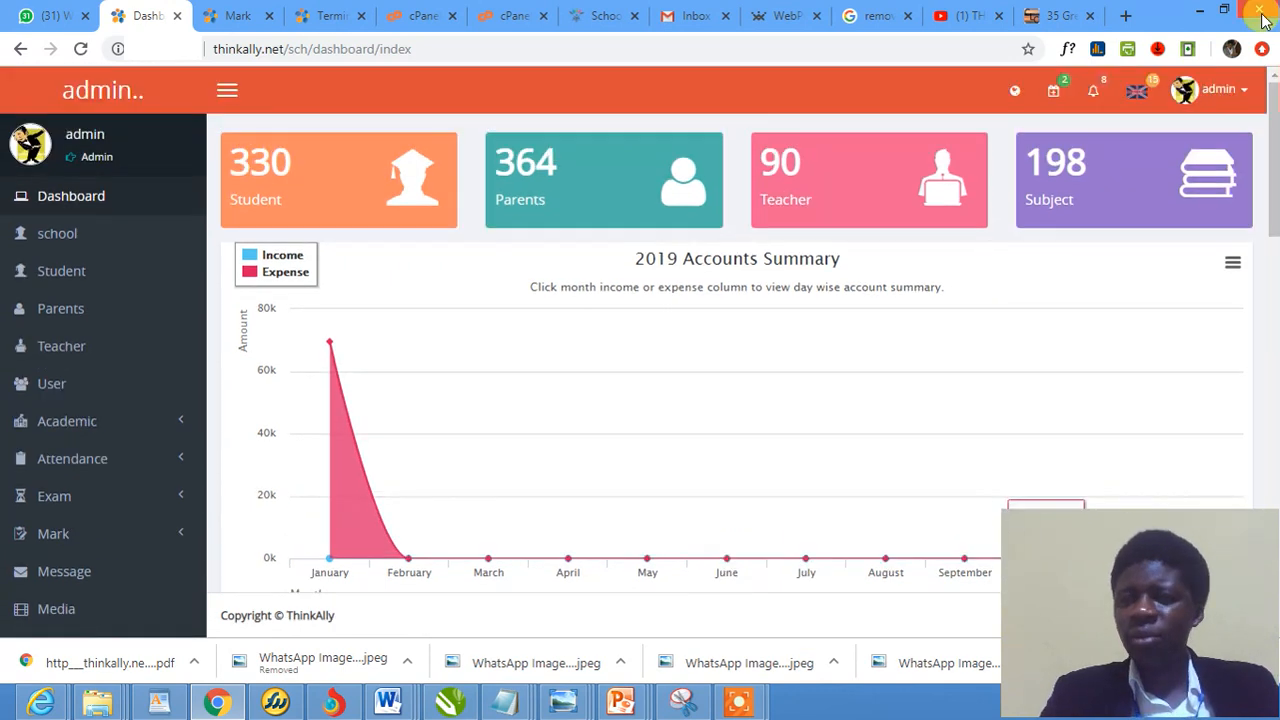
pyautogui.click(1215, 89)
pyautogui.click(1100, 222)
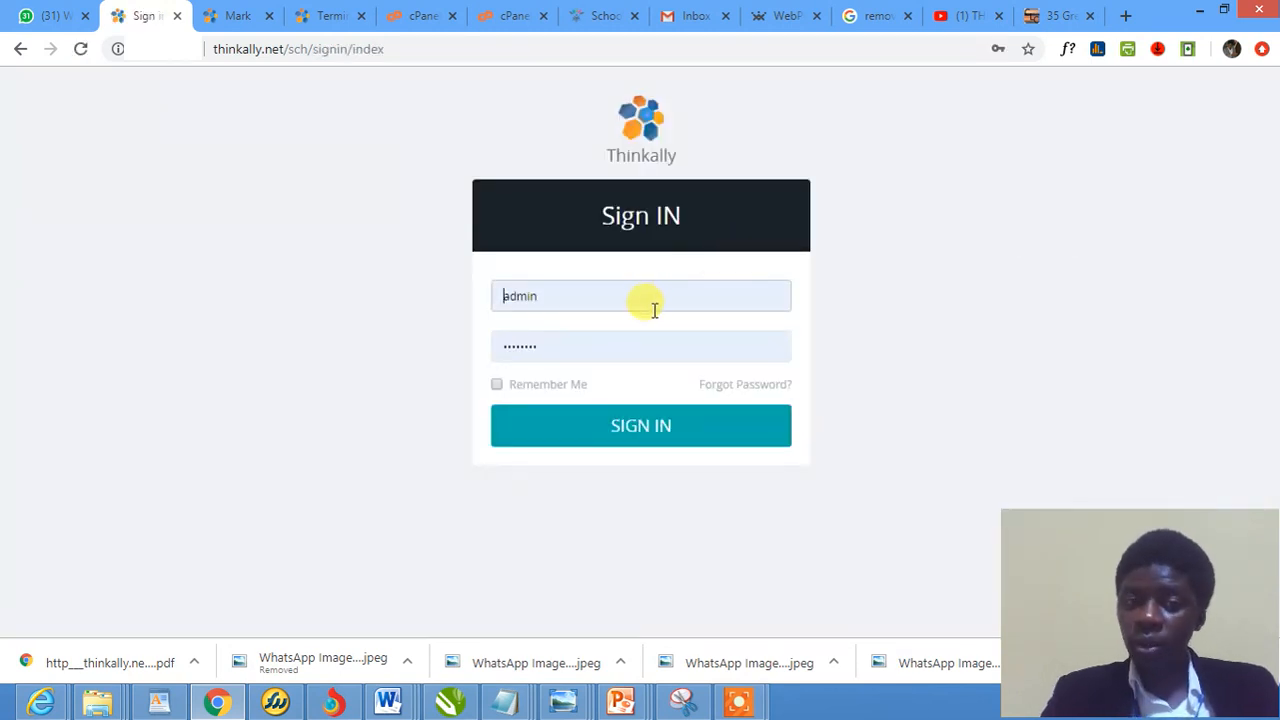
# Sign in with the school user's username and password to reach the Galaxy Schools dashboard
pyautogui.doubleClick(652, 300)
pyautogui.write('de')
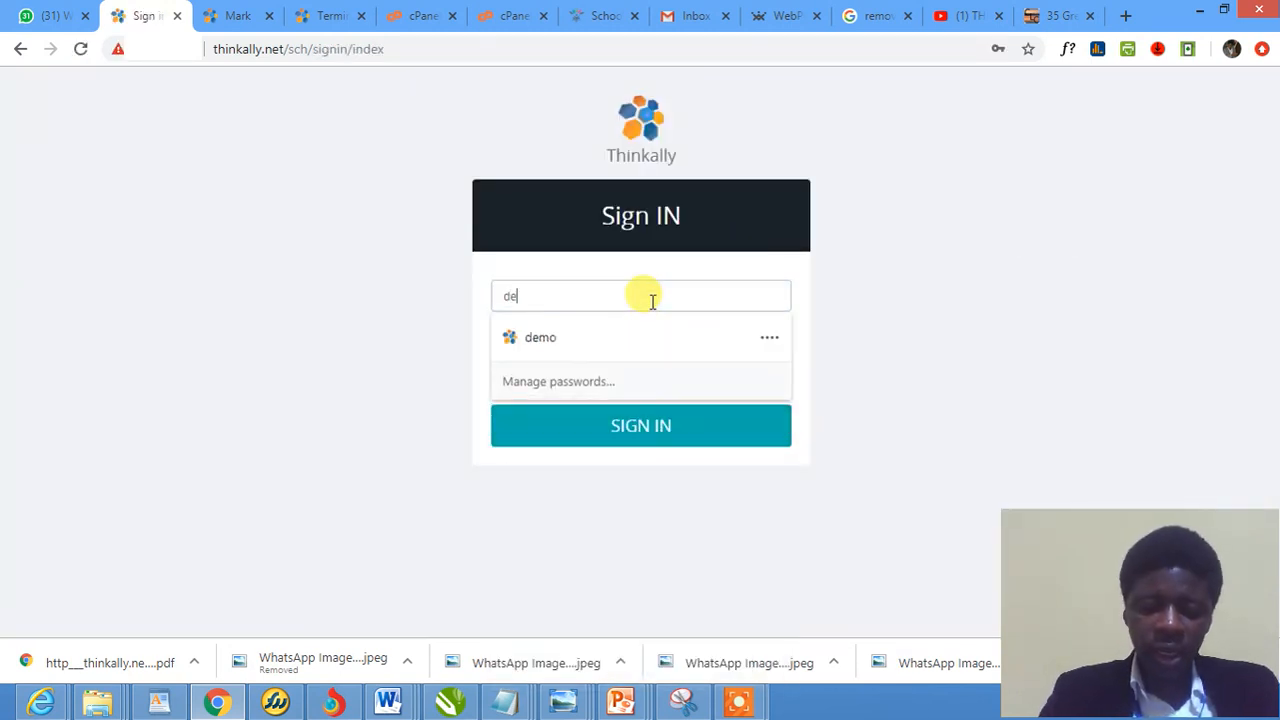
pyautogui.write('mo')
pyautogui.press('Tab')
pyautogui.write('d')
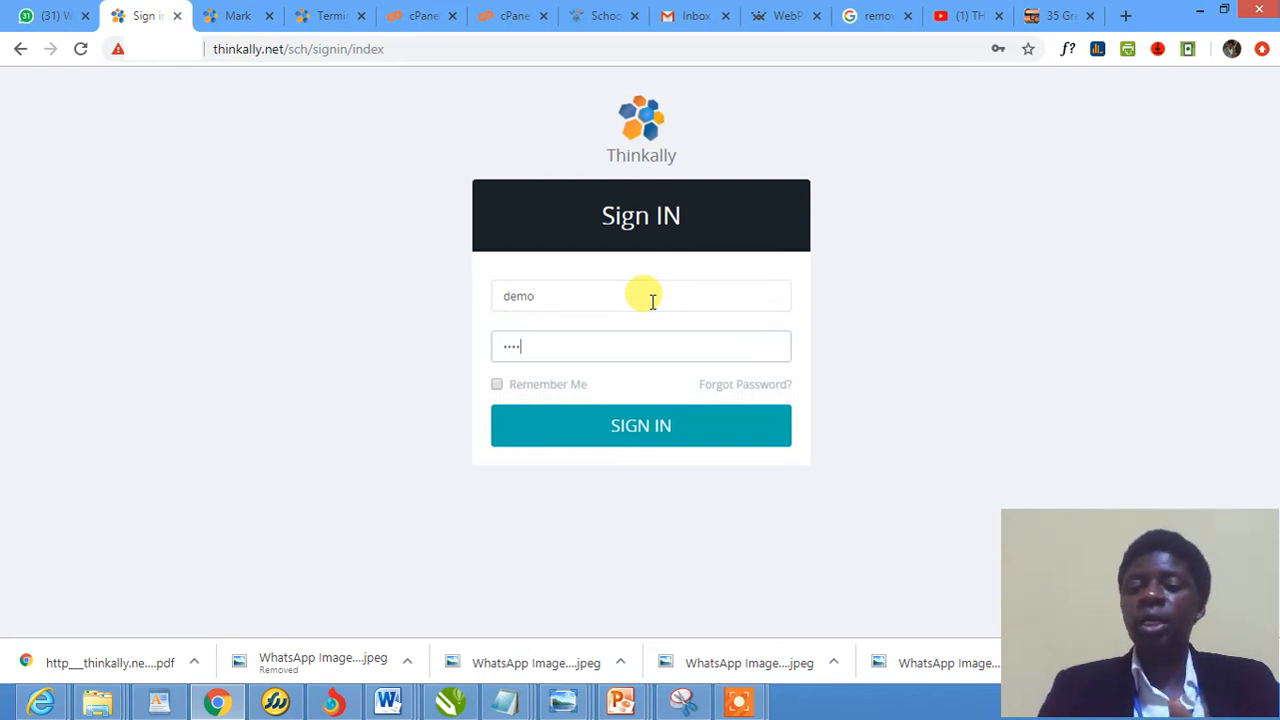
pyautogui.write('emo')
pyautogui.press('Return')
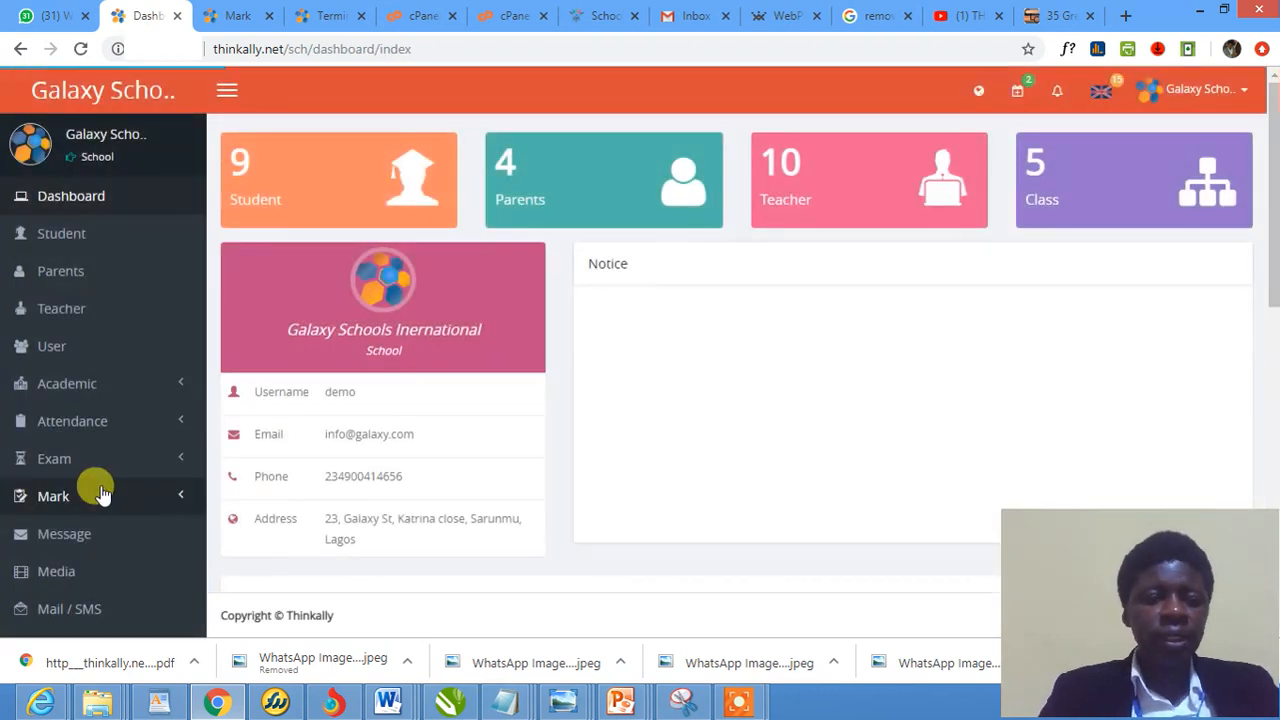
# Go to Mail / SMS in the sidebar and check its still-empty message table
pyautogui.scroll(-2, 100, 491)
pyautogui.scroll(-1, 100, 485)
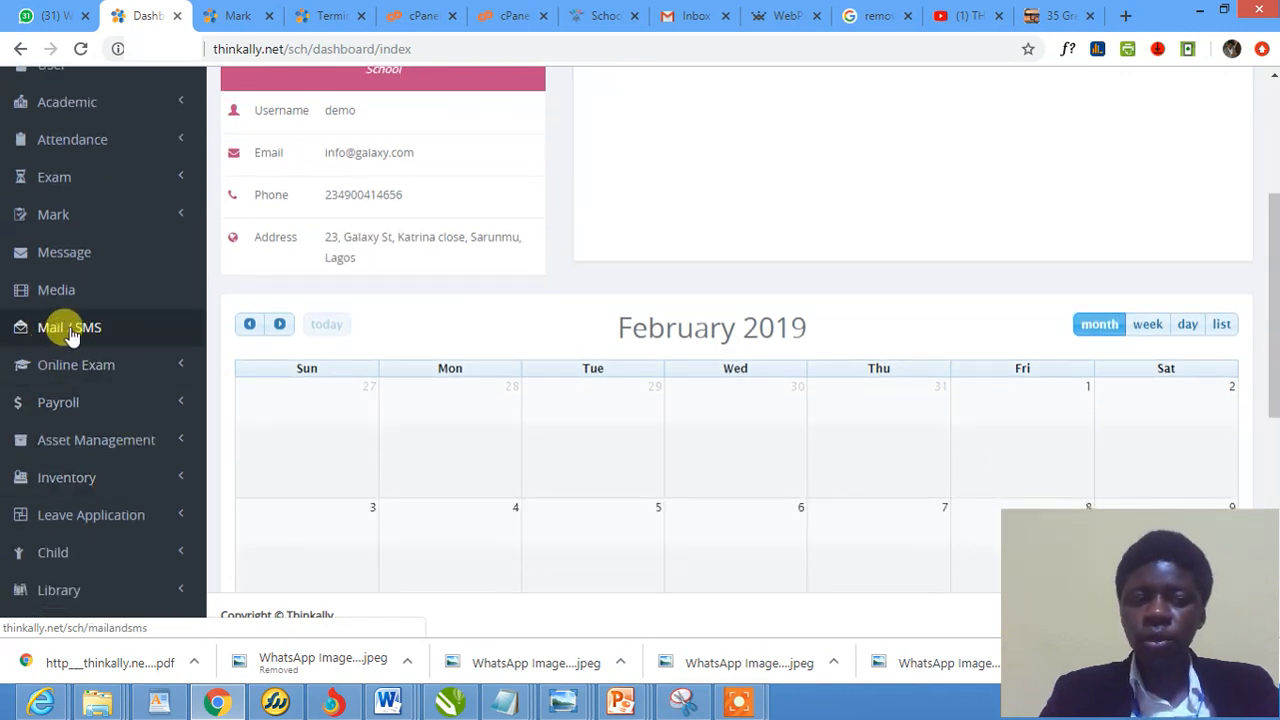
pyautogui.scroll(1, 55, 345)
pyautogui.scroll(-2, 60, 345)
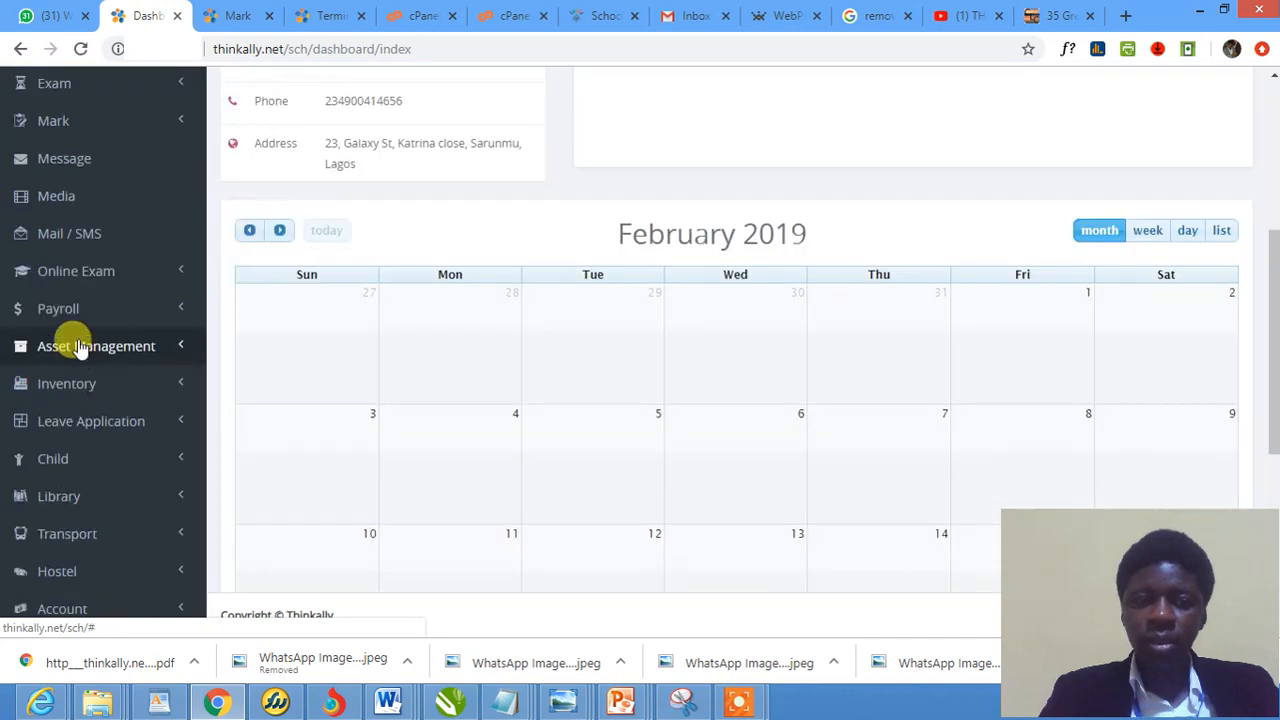
pyautogui.click(70, 232)
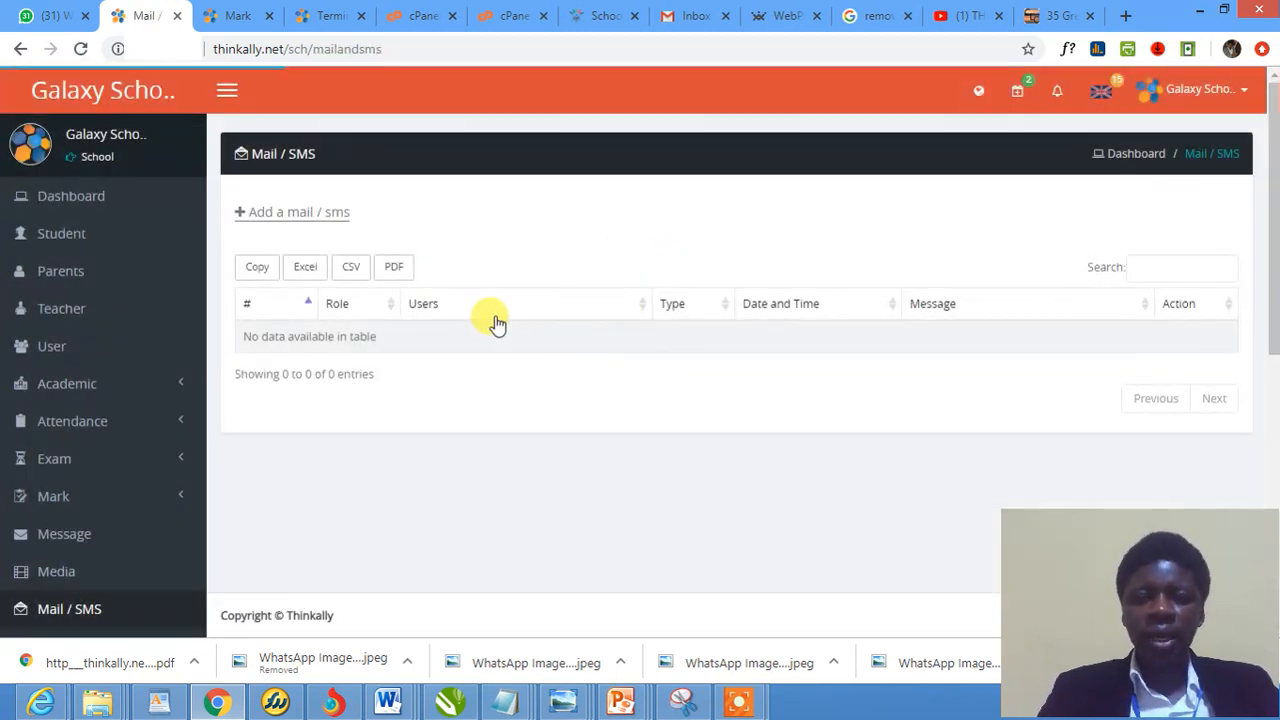
pyautogui.scroll(-2, 491, 320)
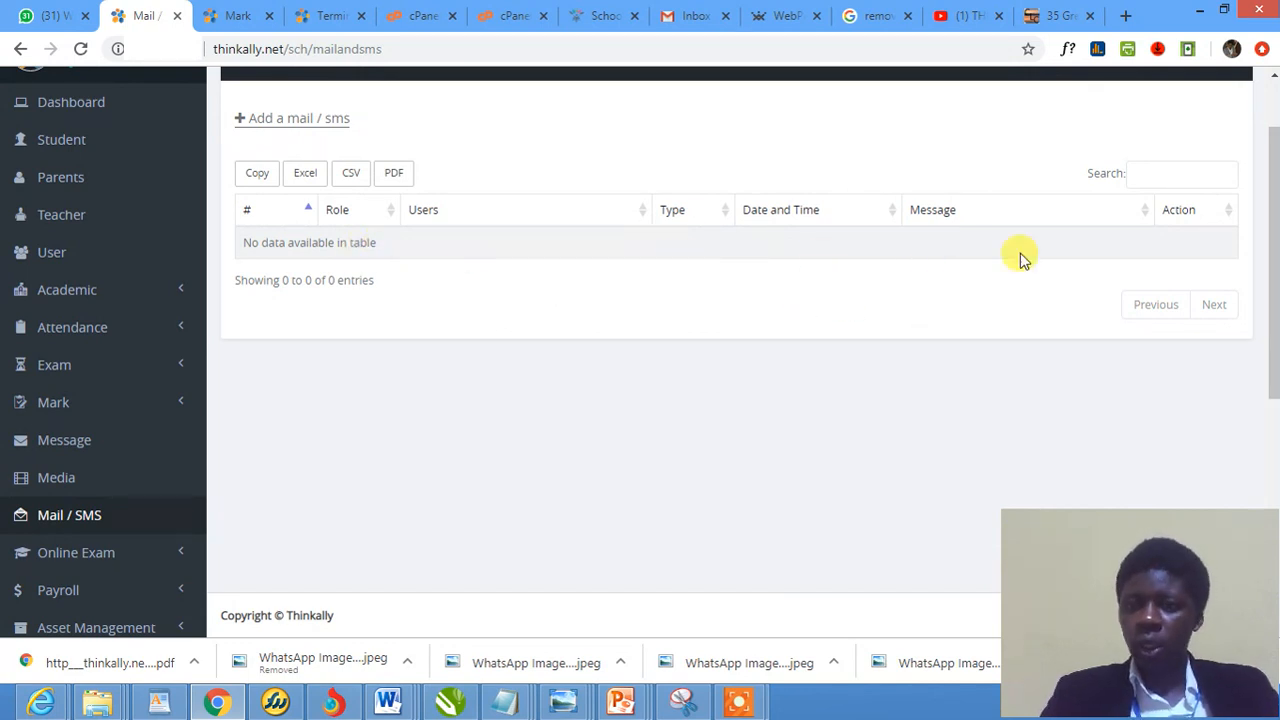
pyautogui.scroll(1, 390, 232)
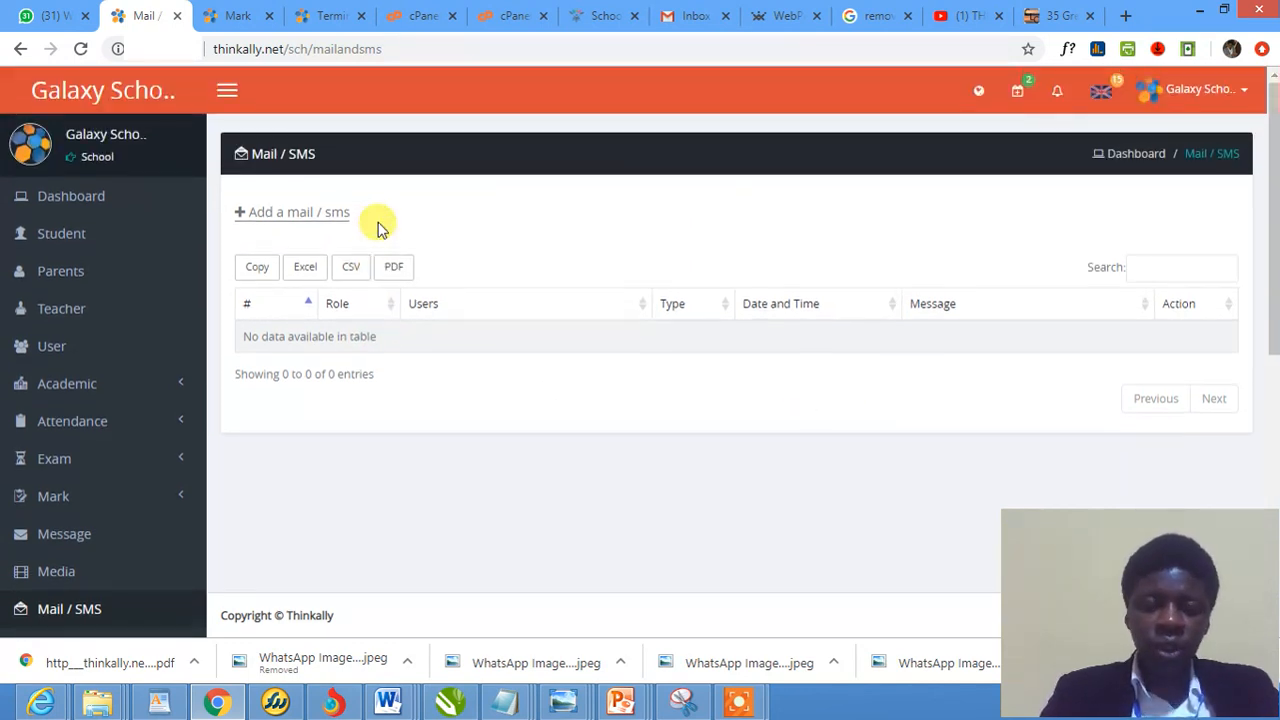
# Start a new mail with Role Student, School Year 2018/2019 and Class JSS 1, leaving Users unselected
pyautogui.click(320, 222)
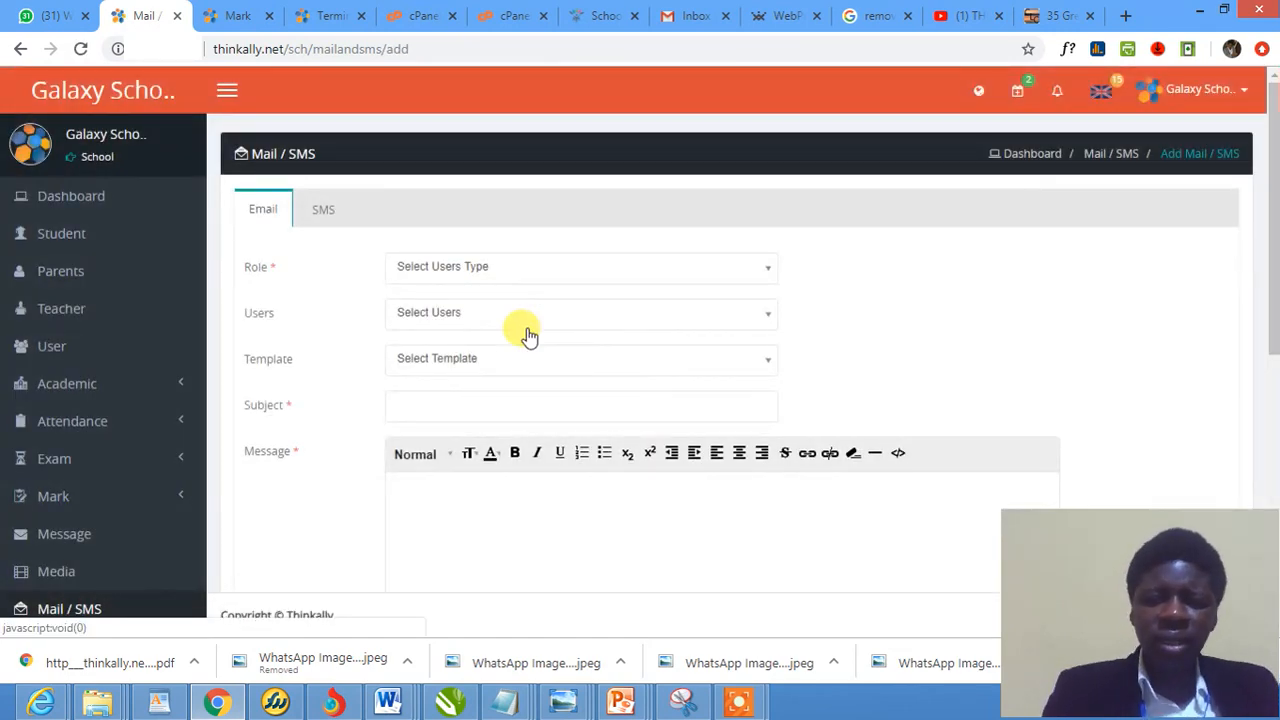
pyautogui.click(497, 276)
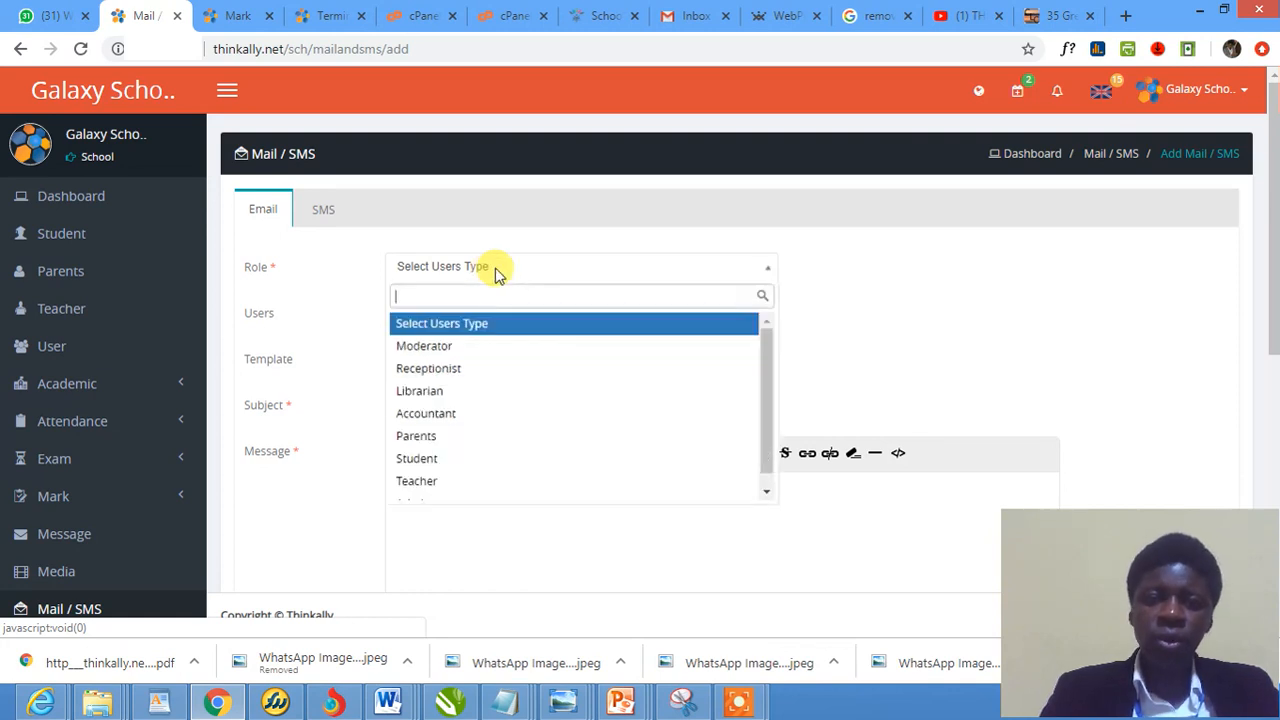
pyautogui.click(452, 466)
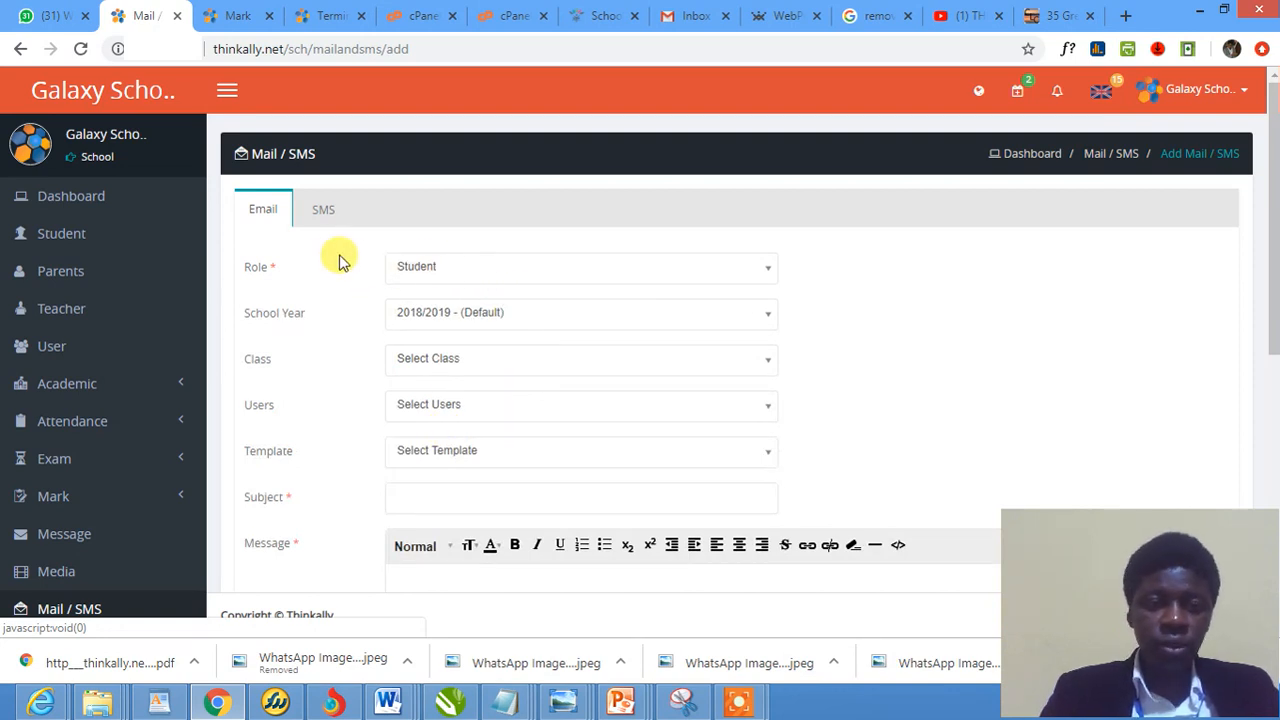
pyautogui.click(488, 316)
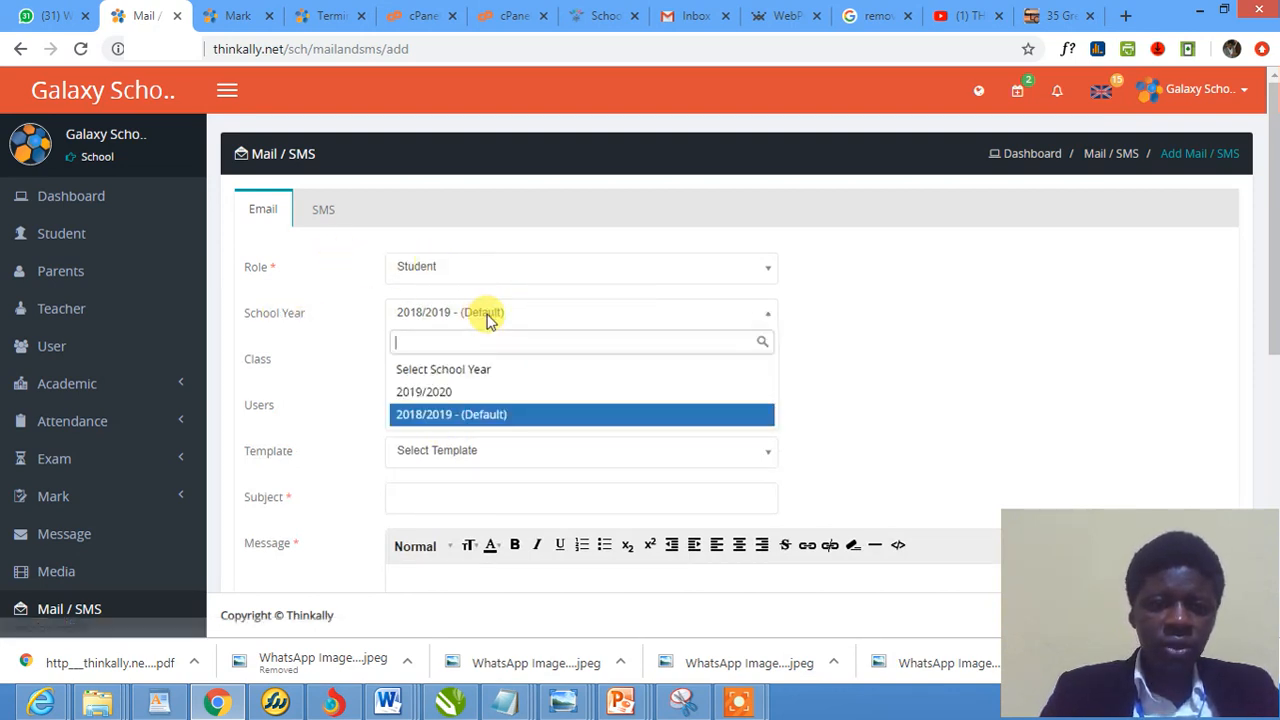
pyautogui.click(440, 416)
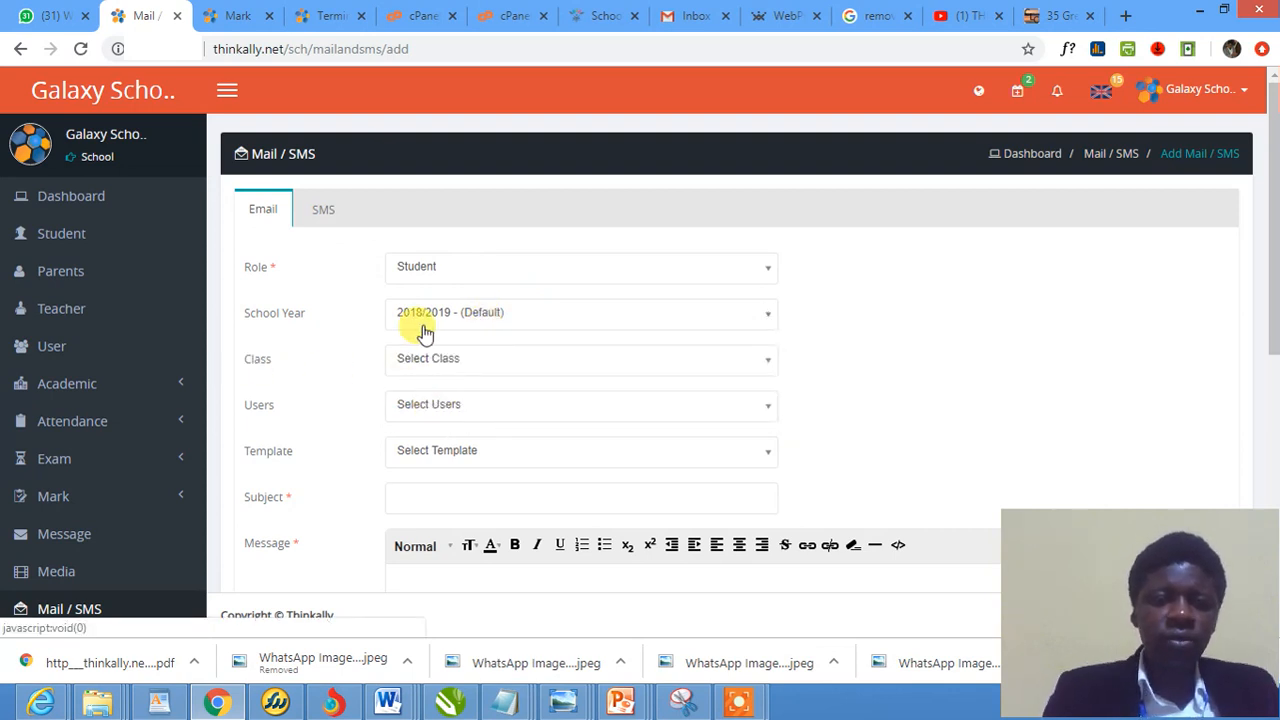
pyautogui.click(442, 362)
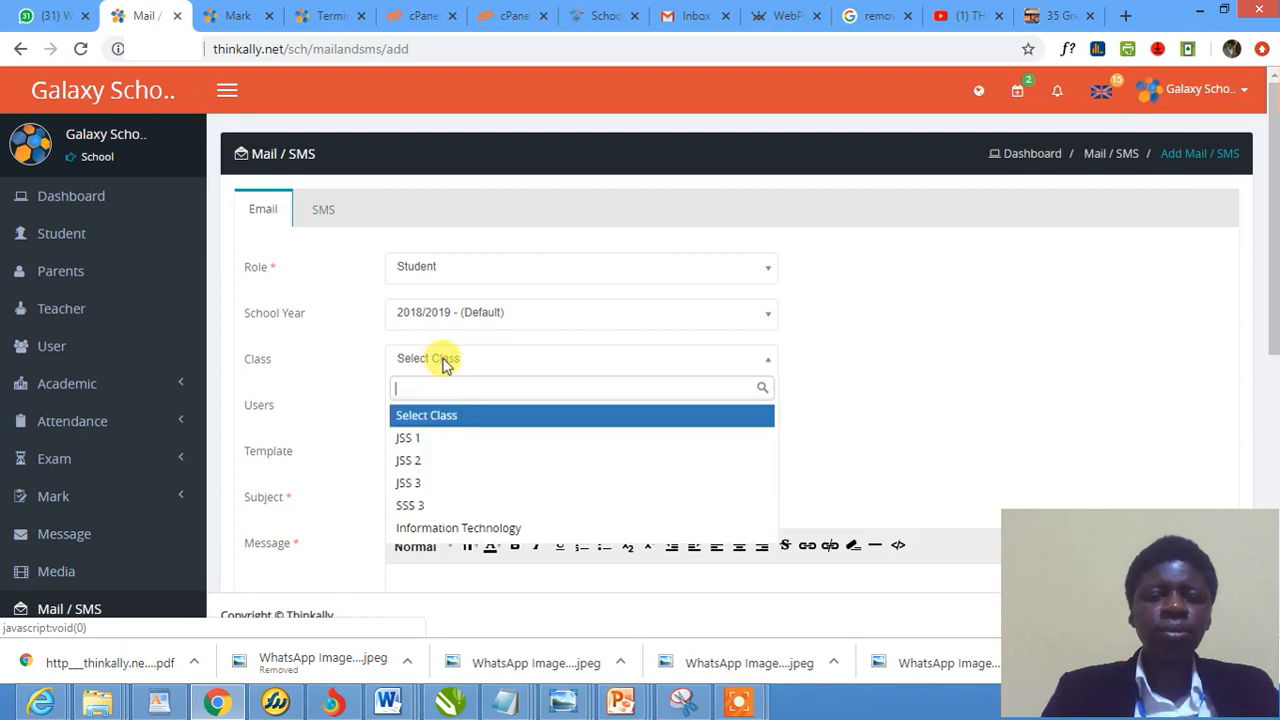
pyautogui.click(437, 443)
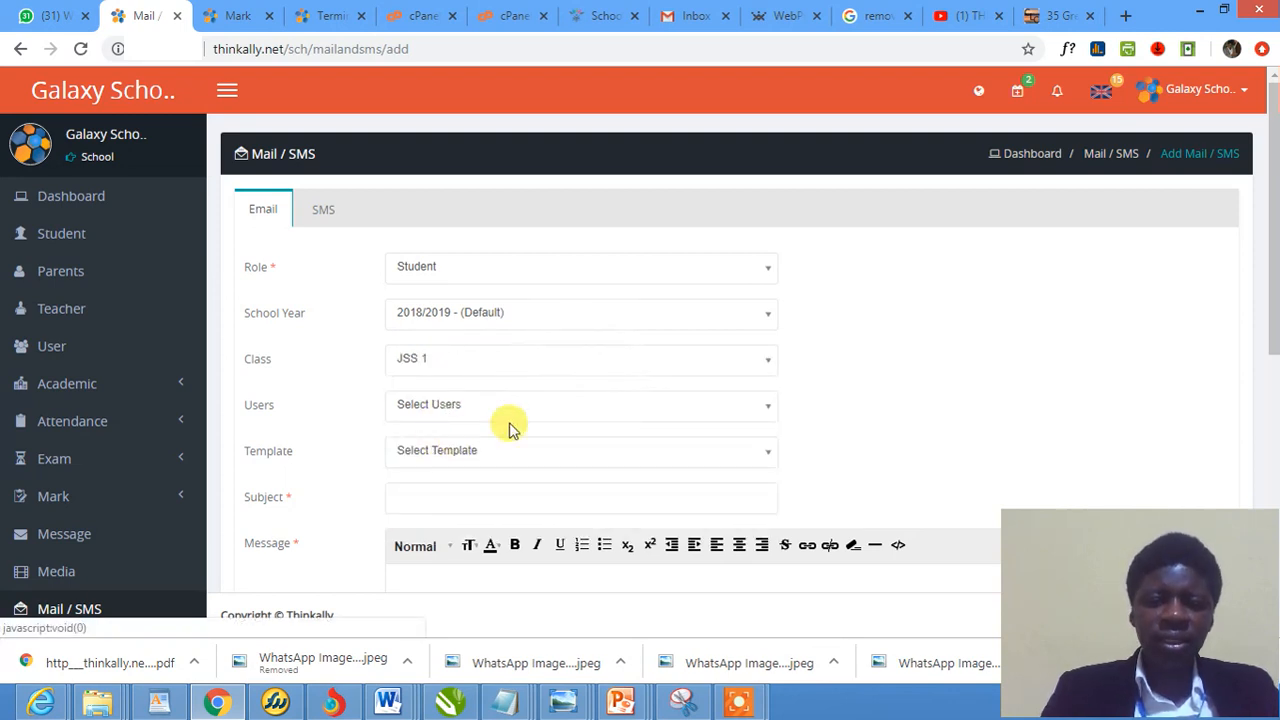
pyautogui.click(435, 414)
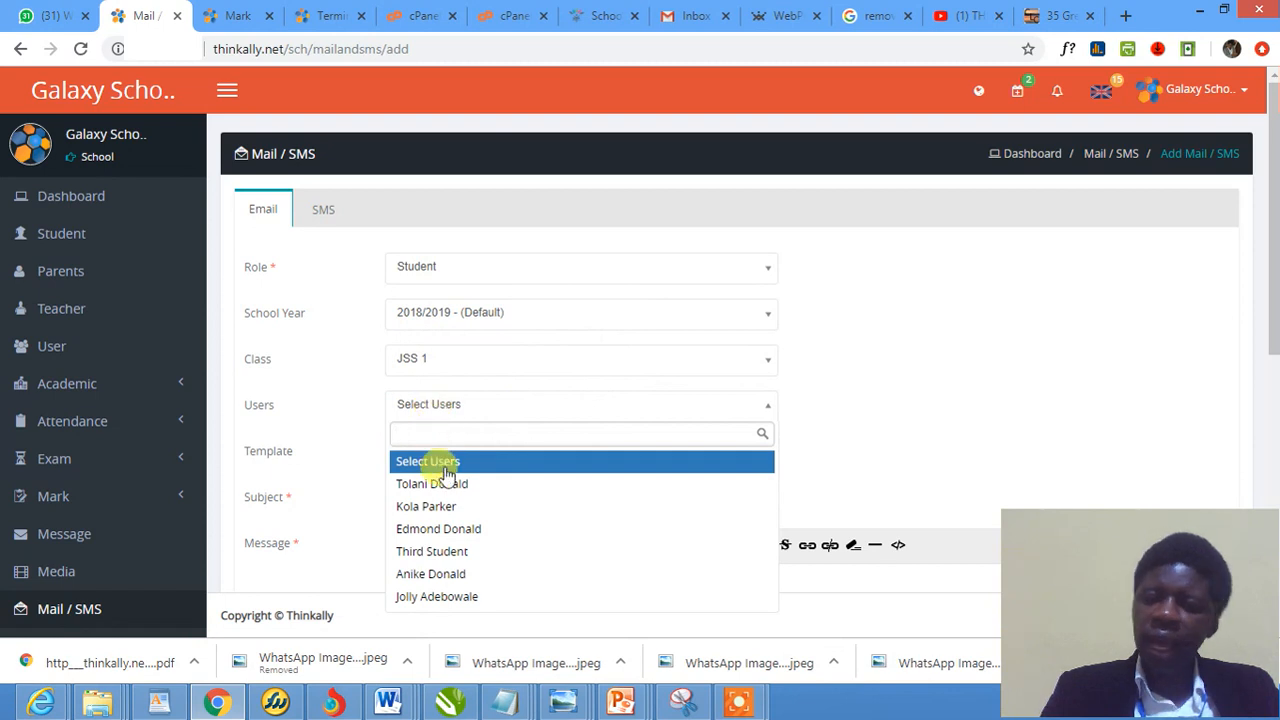
pyautogui.click(846, 423)
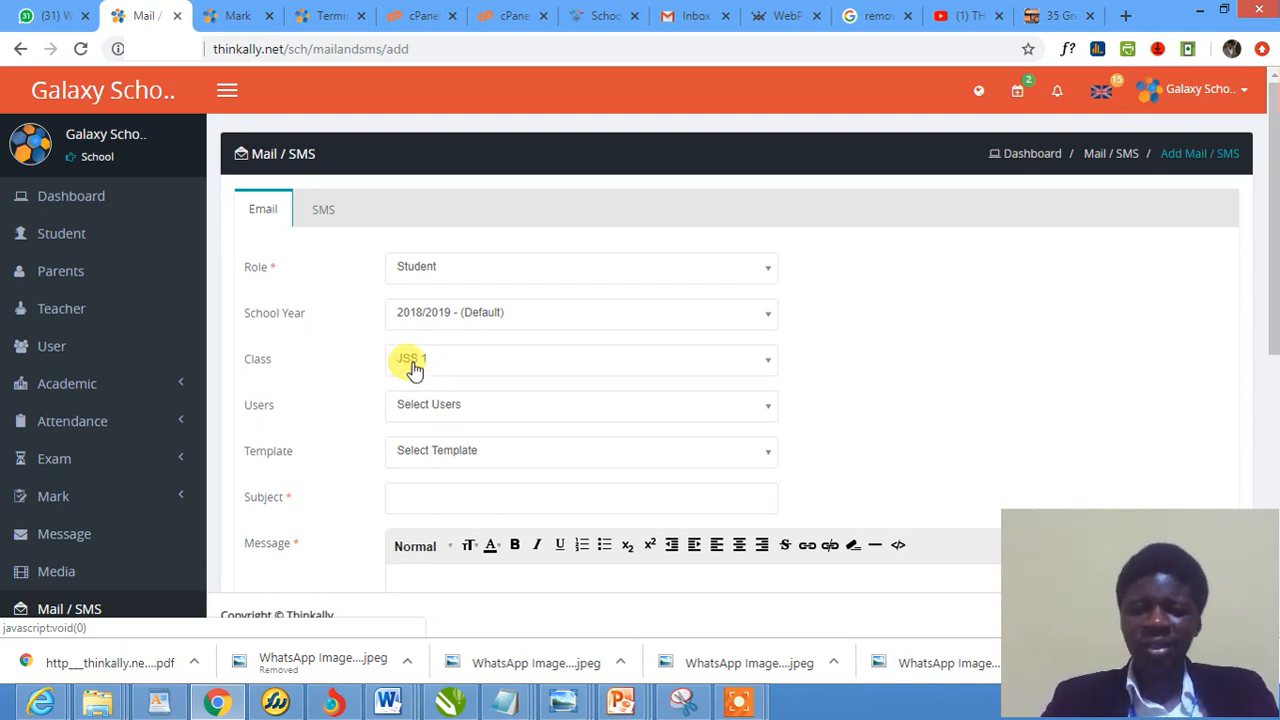
pyautogui.click(430, 270)
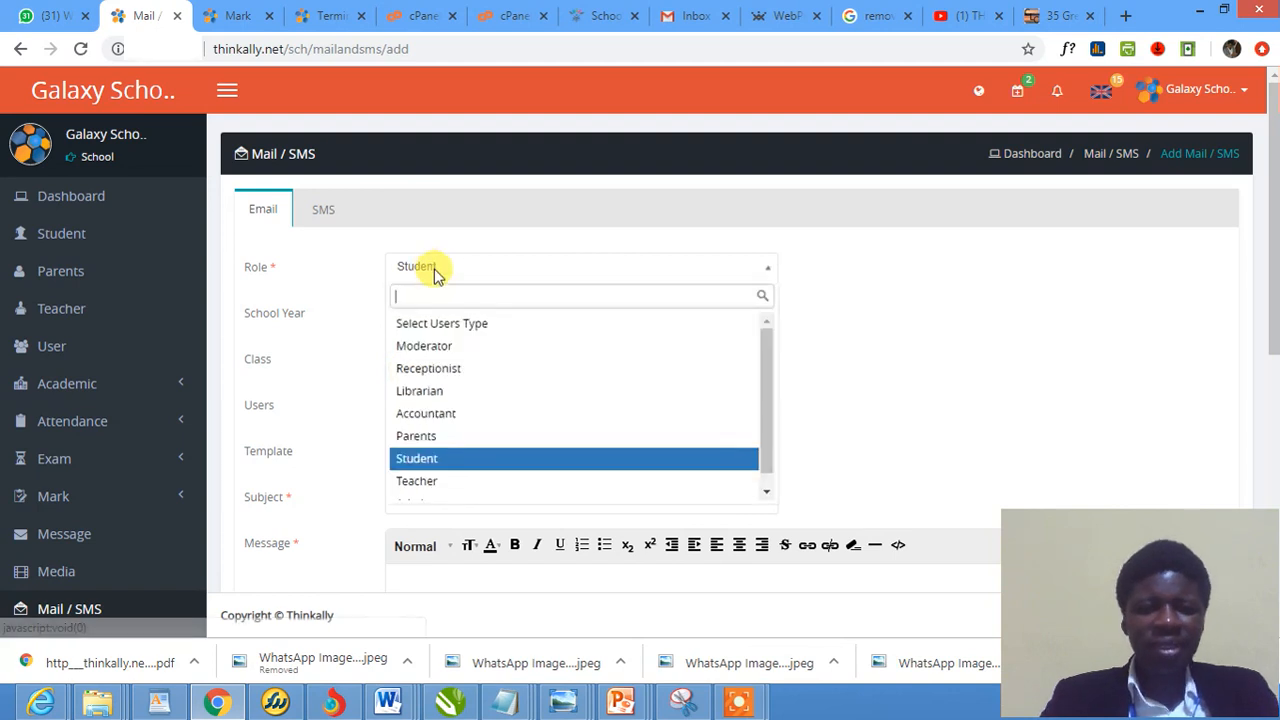
pyautogui.click(452, 440)
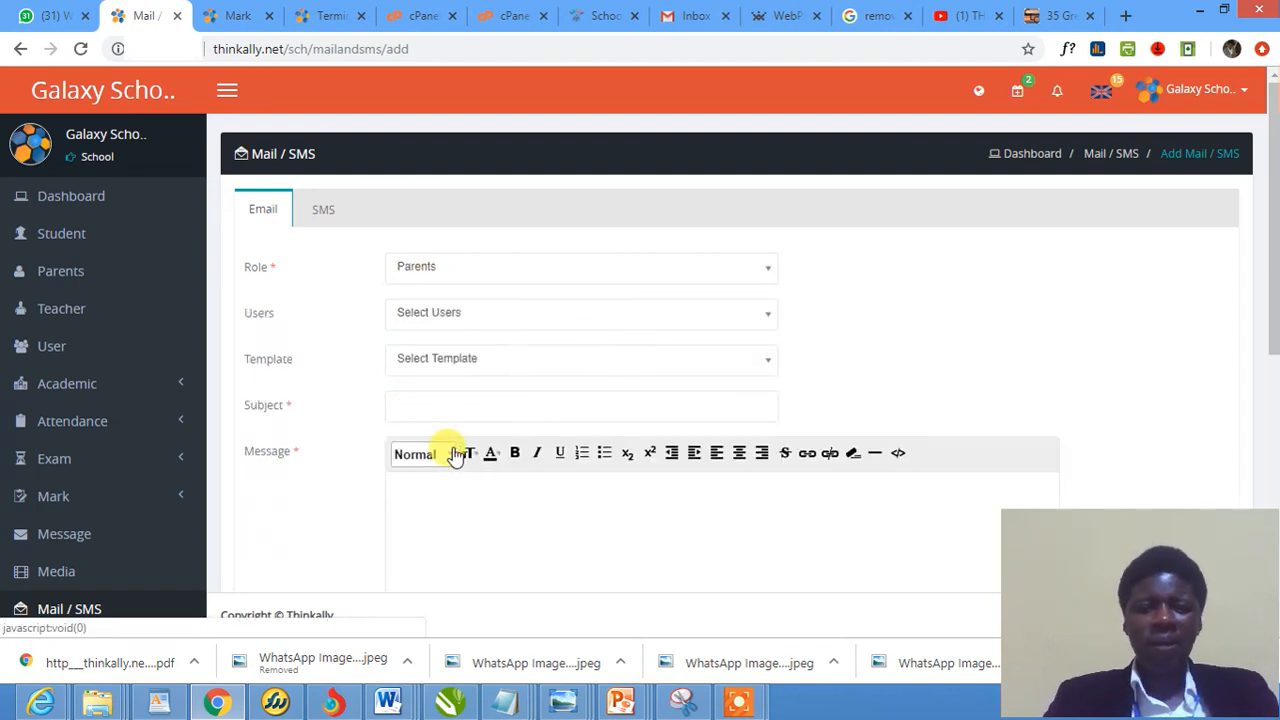
pyautogui.click(445, 314)
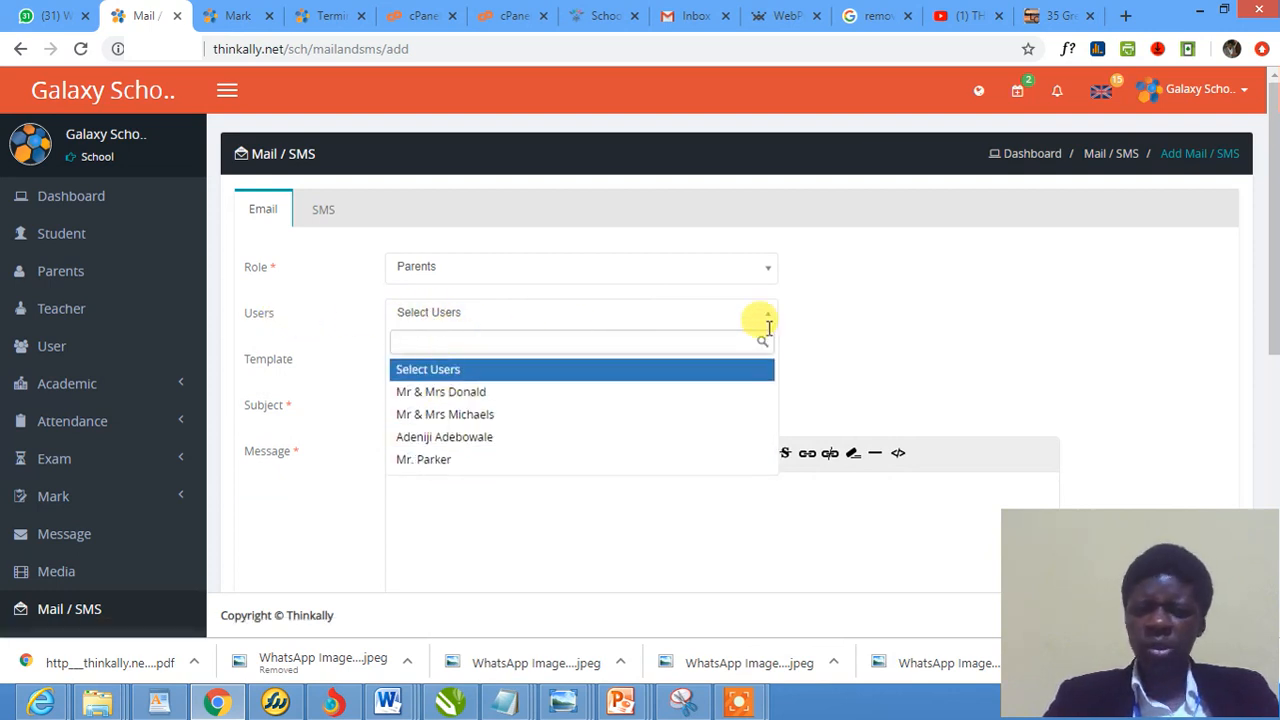
pyautogui.click(876, 328)
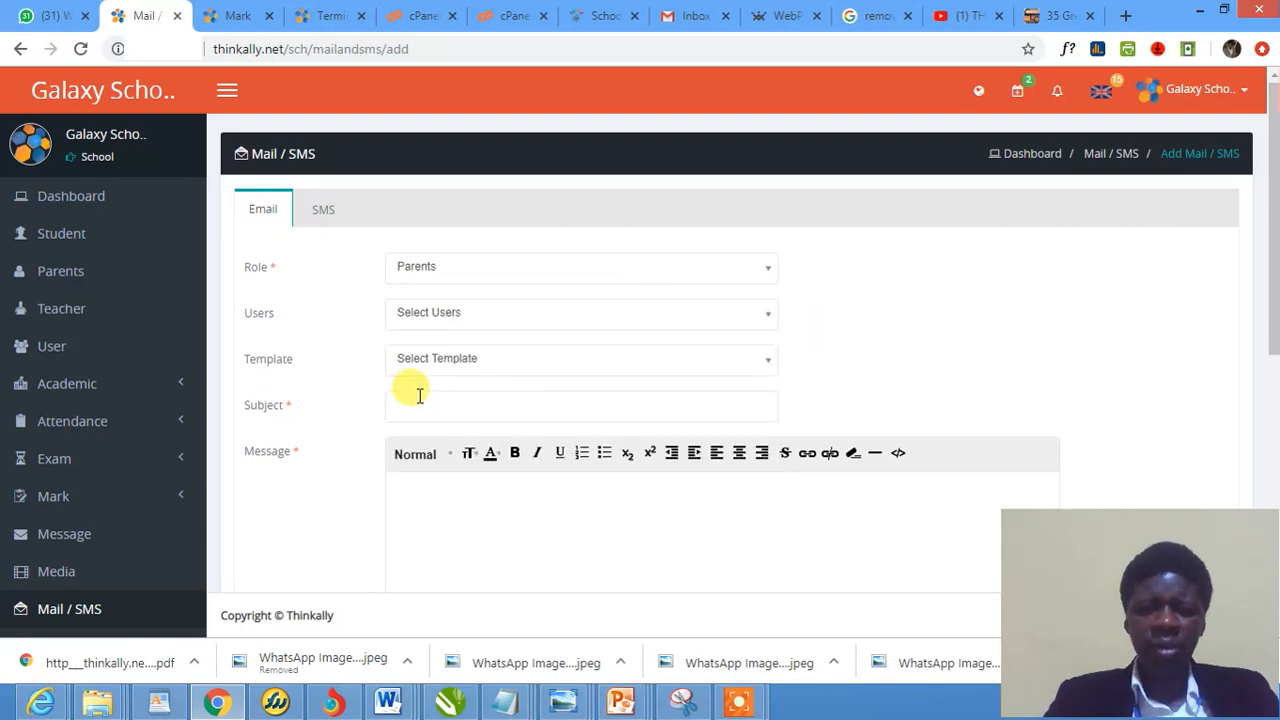
pyautogui.click(423, 365)
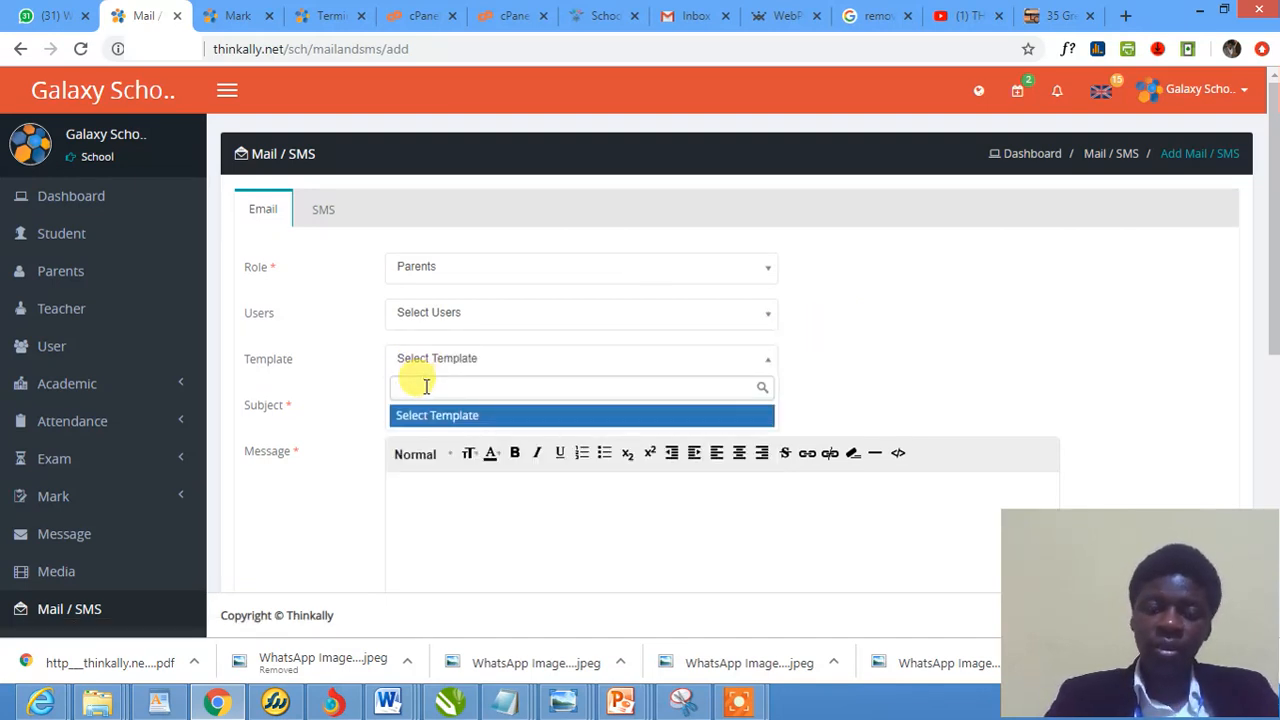
pyautogui.click(998, 335)
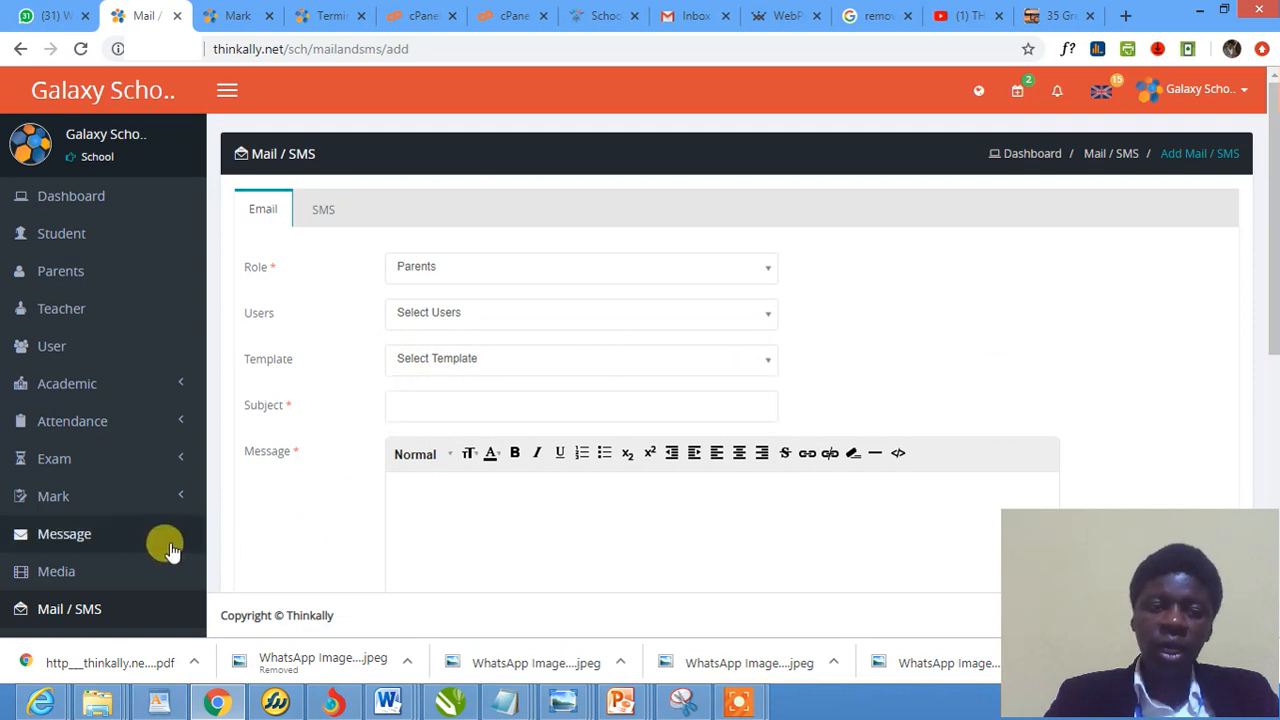
pyautogui.scroll(-2, 170, 550)
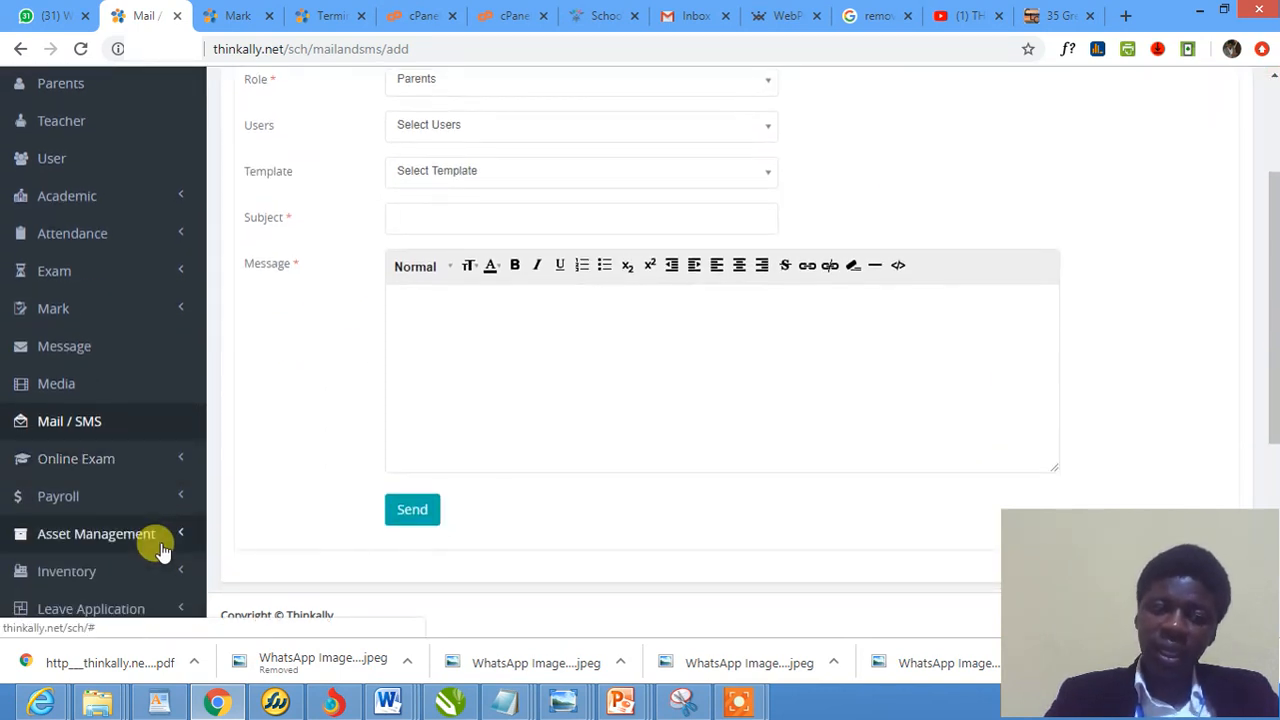
pyautogui.scroll(2, 314, 523)
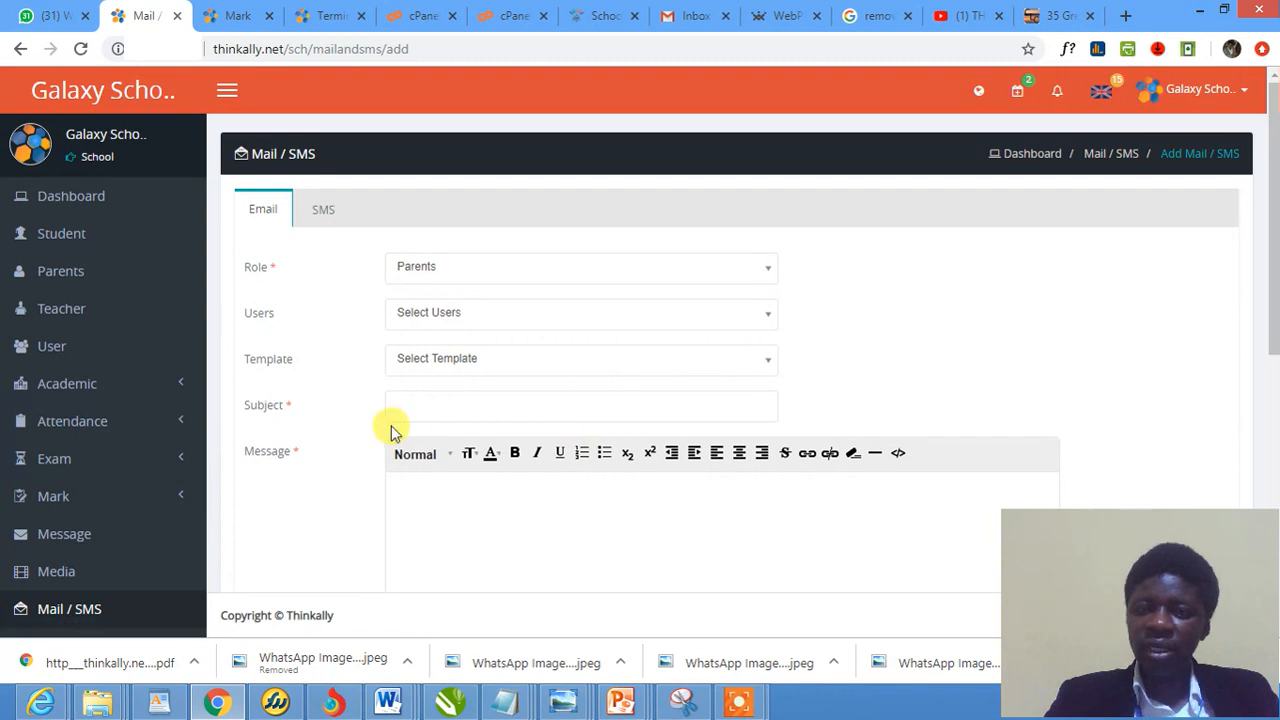
pyautogui.scroll(-3, 300, 443)
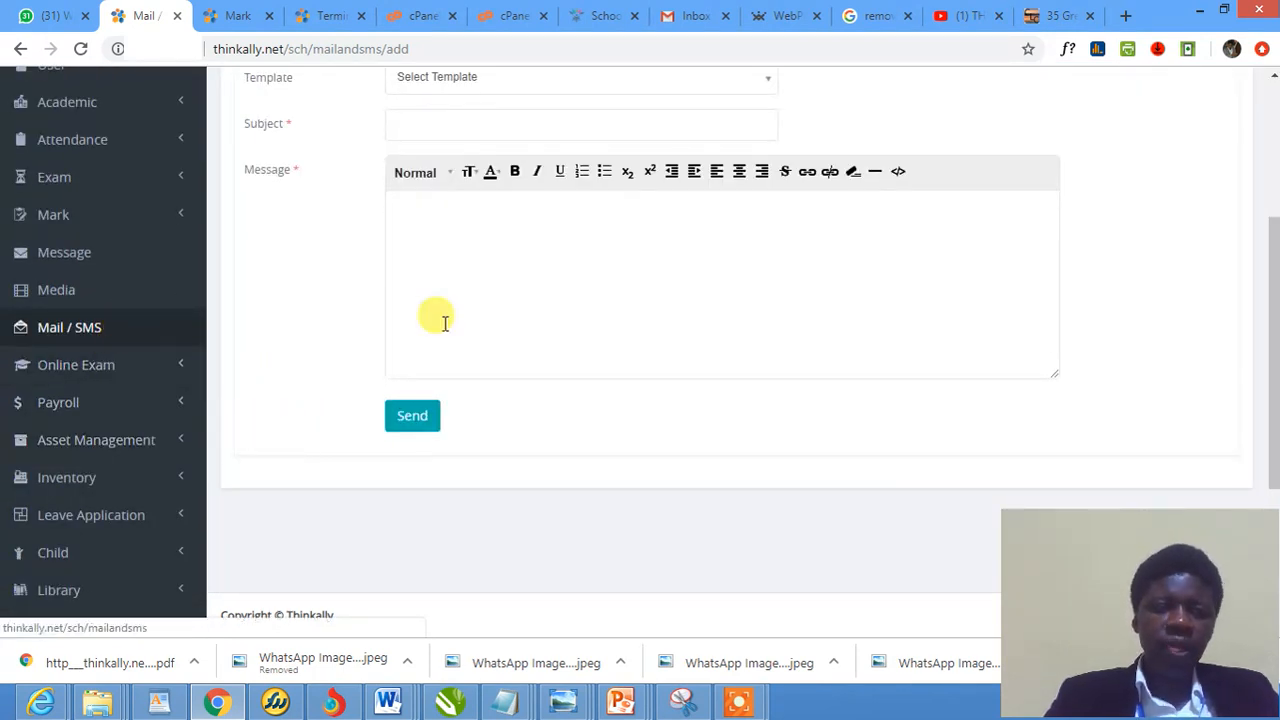
pyautogui.scroll(3, 528, 334)
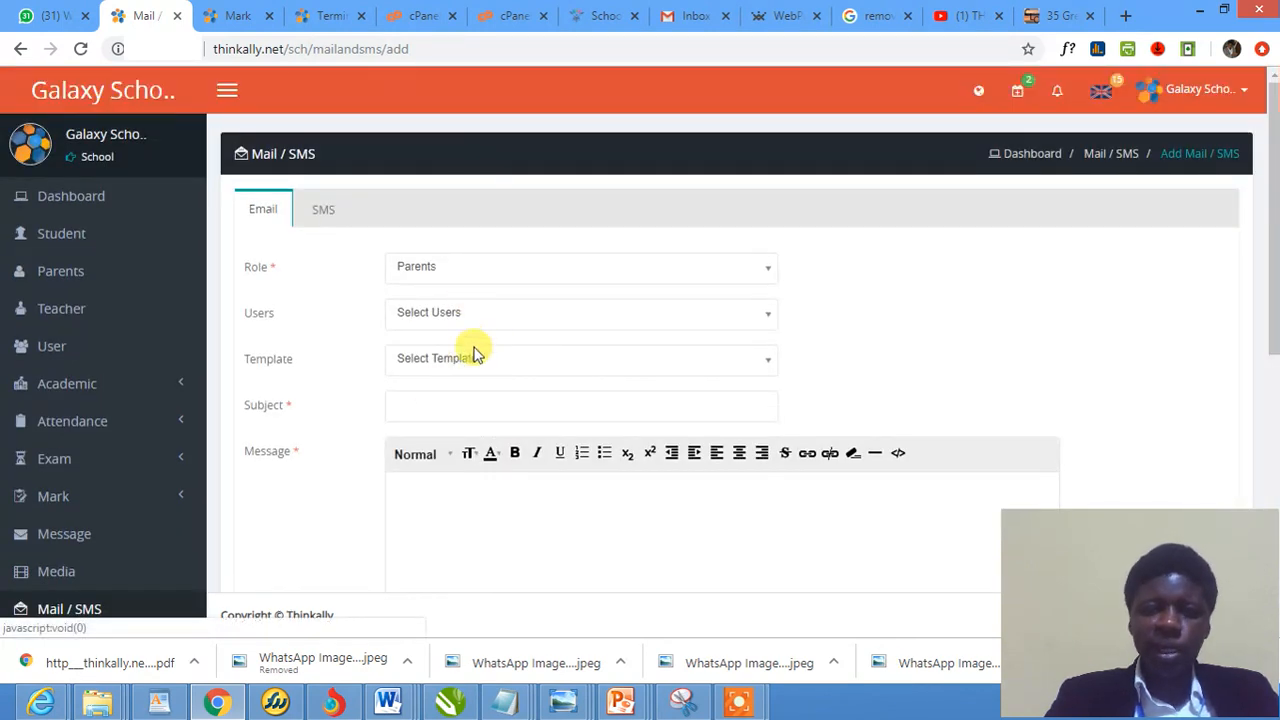
pyautogui.click(425, 408)
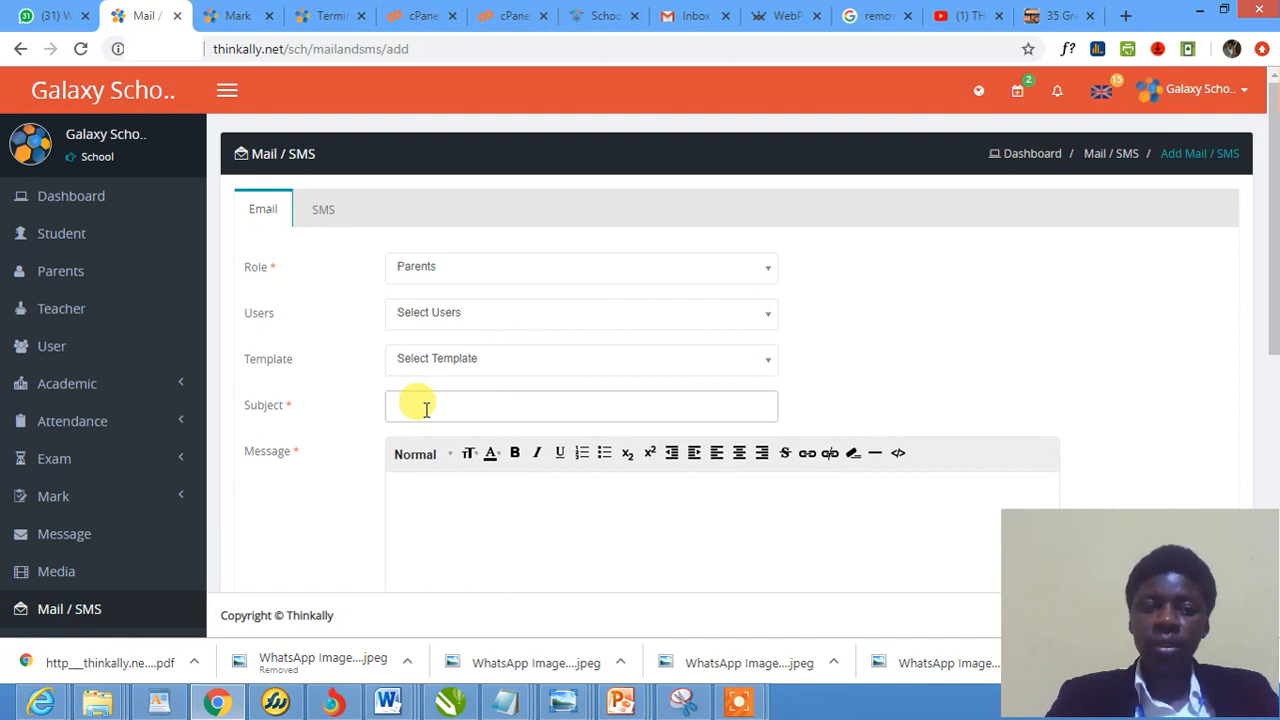
pyautogui.click(322, 209)
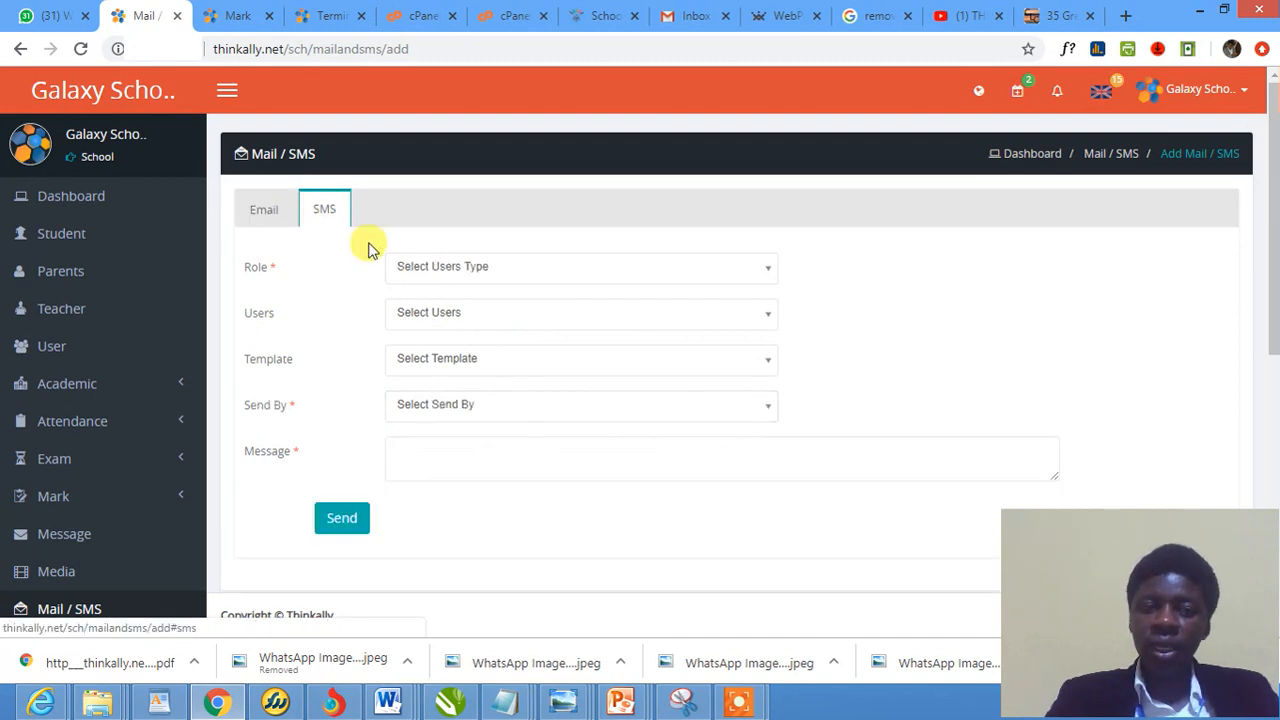
pyautogui.click(266, 211)
pyautogui.click(425, 408)
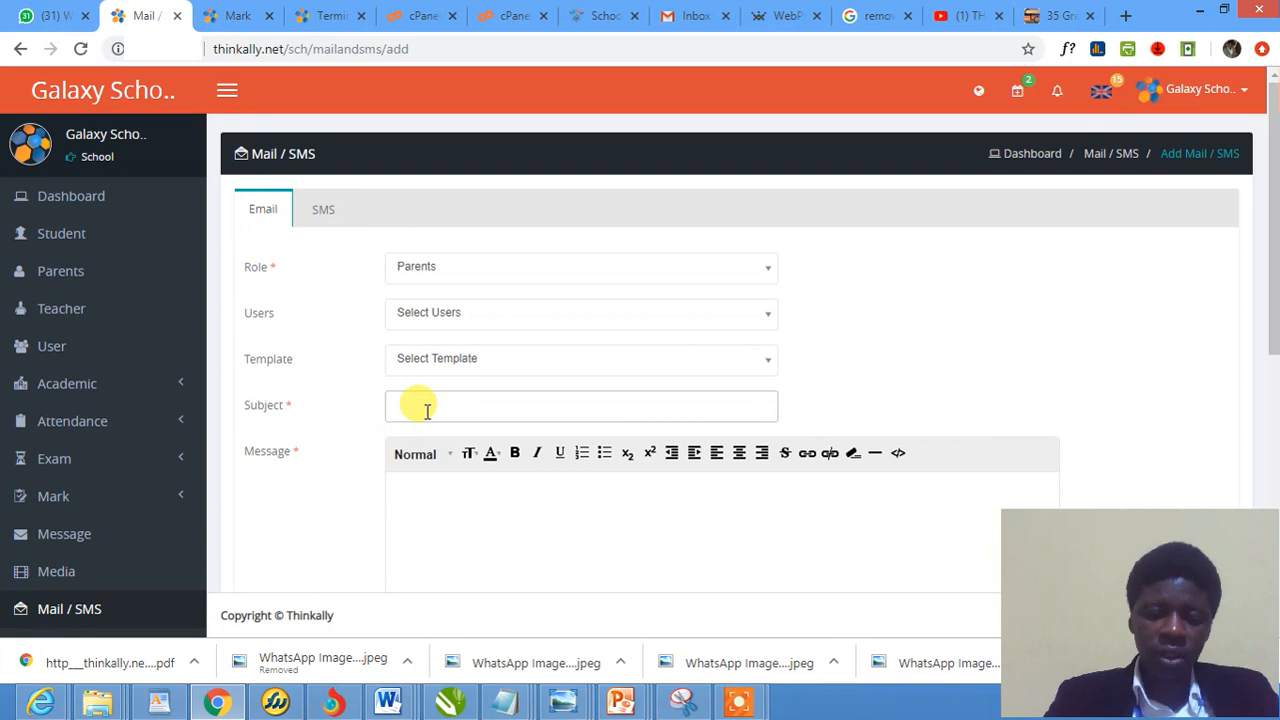
# Enter 'THANK YOU FOR YOUR SUPPORT' as the subject, correcting the typo
pyautogui.write('THINK')
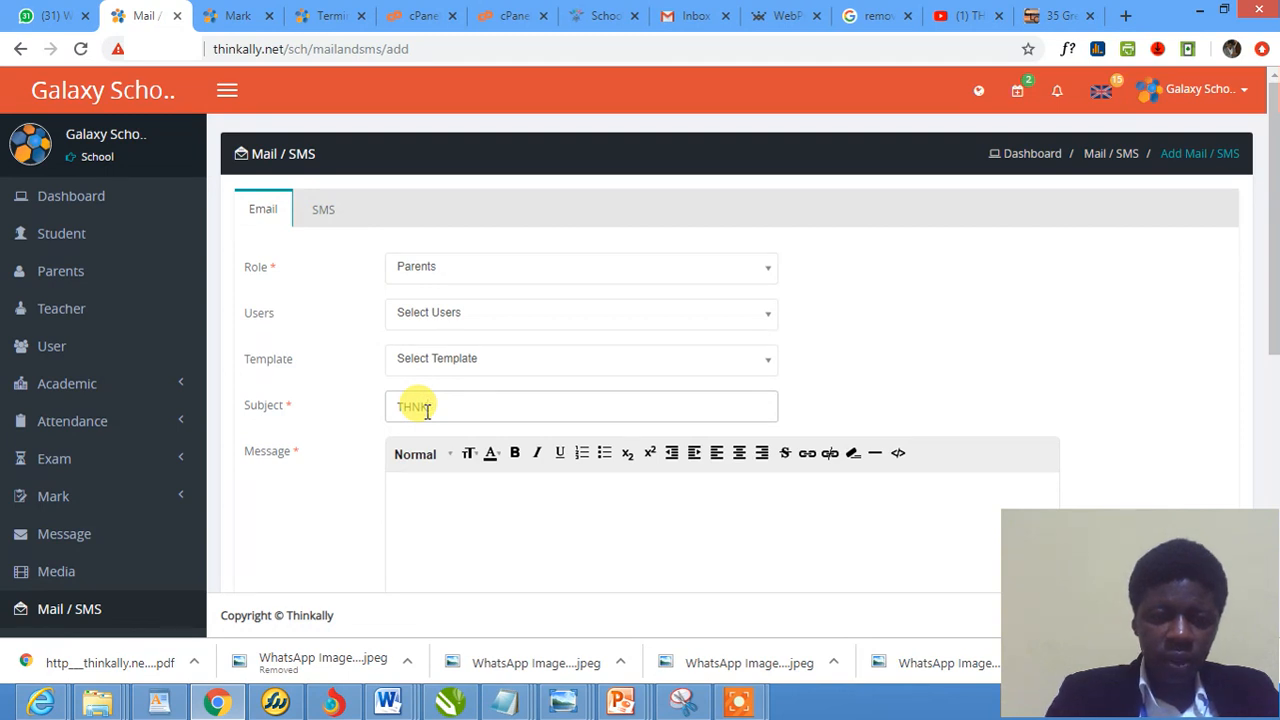
pyautogui.press('BackSpace')
pyautogui.press('BackSpace')
pyautogui.write('ANK YO')
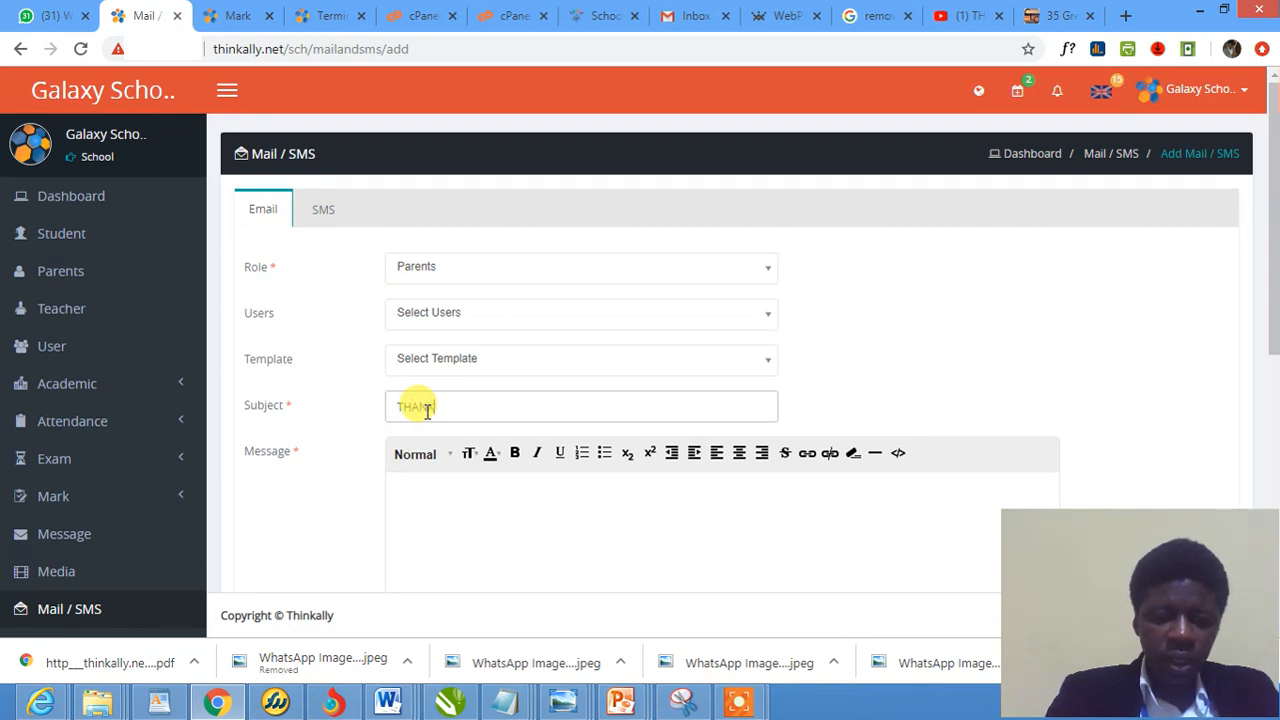
pyautogui.write('U FOR YOUR SUP')
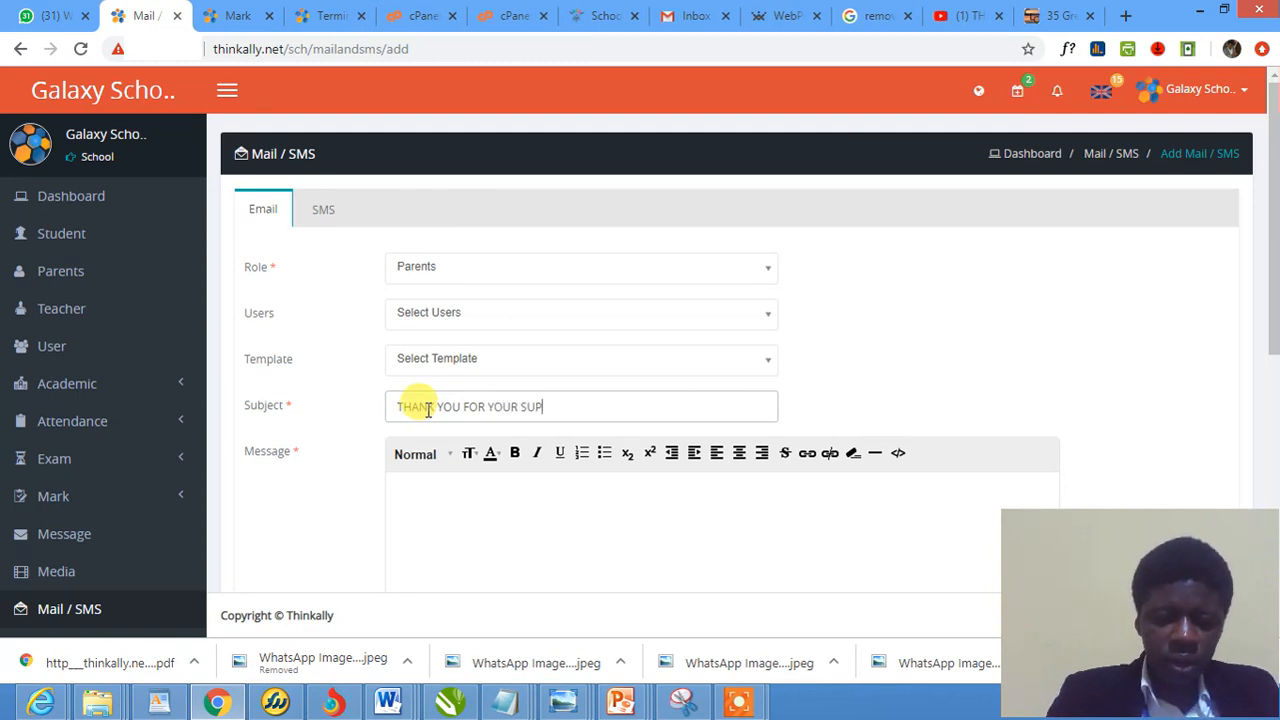
pyautogui.write('PORT')
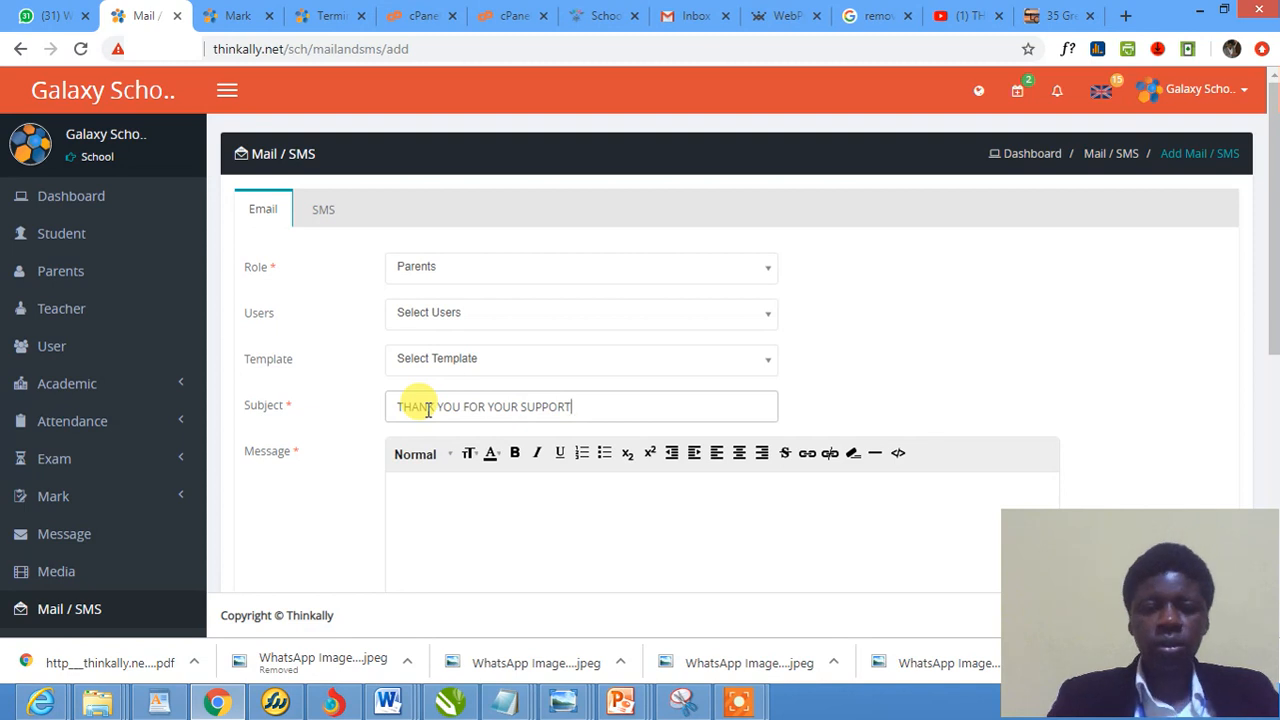
pyautogui.scroll(-2, 483, 497)
pyautogui.click(460, 305)
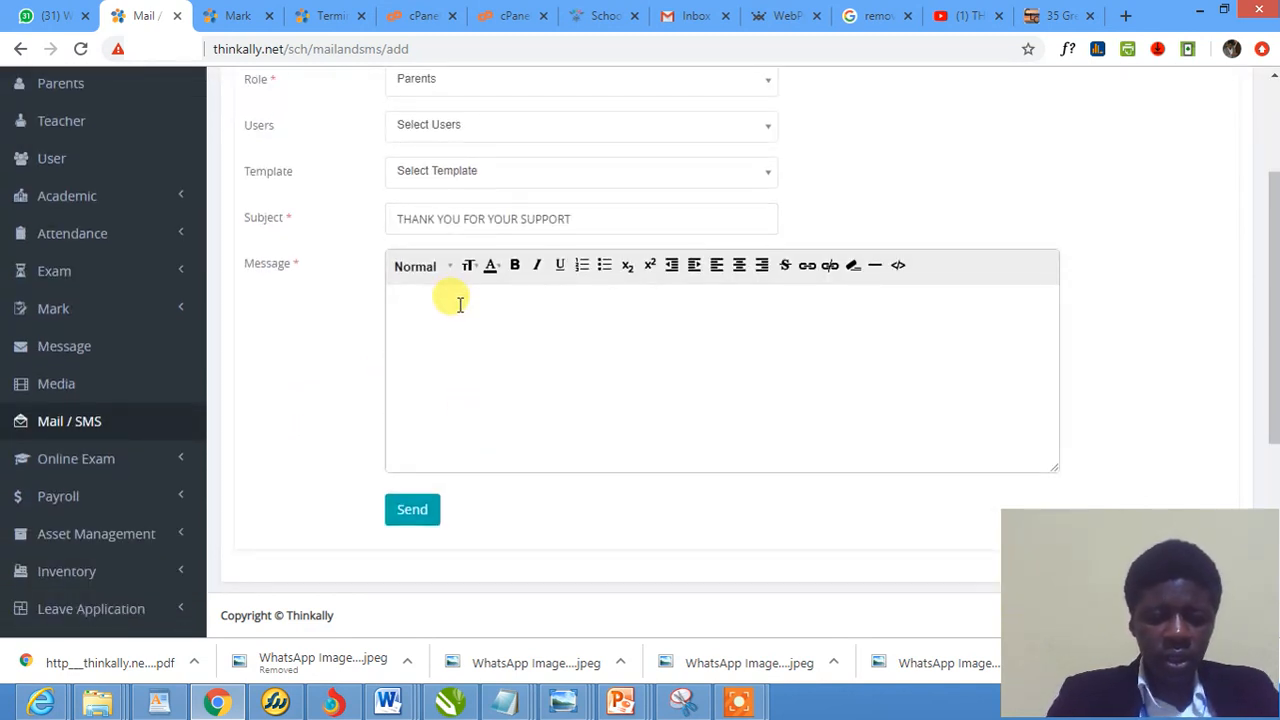
# Type the body 'Hello Parents, We're thanking you all, Yours Sincerely'
pyautogui.write('Hello Parents, ')
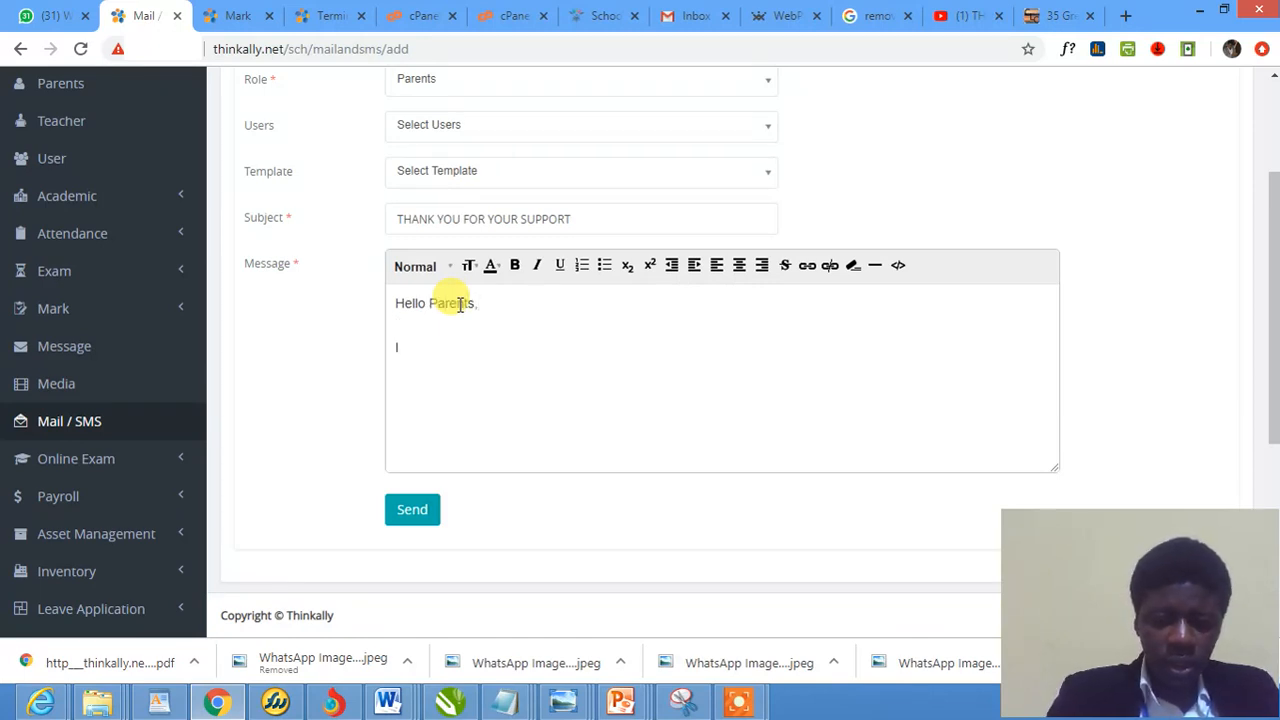
pyautogui.write("We're th")
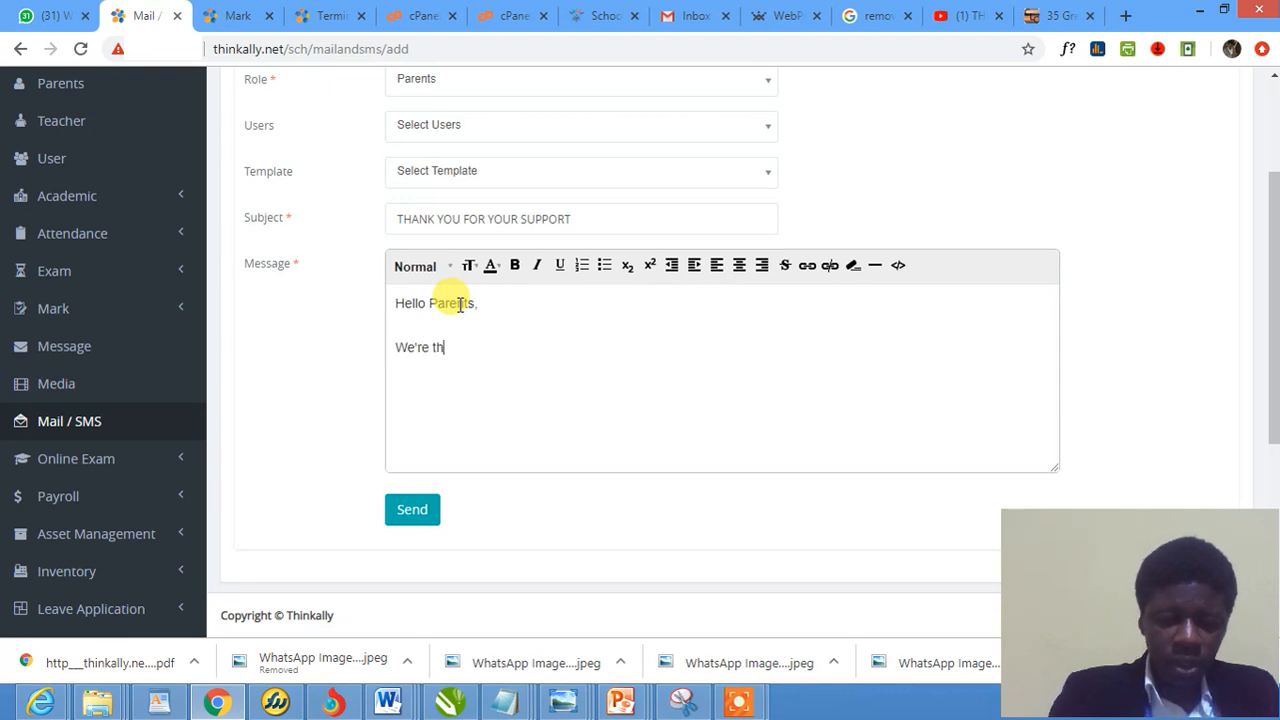
pyautogui.write('anking you all ')
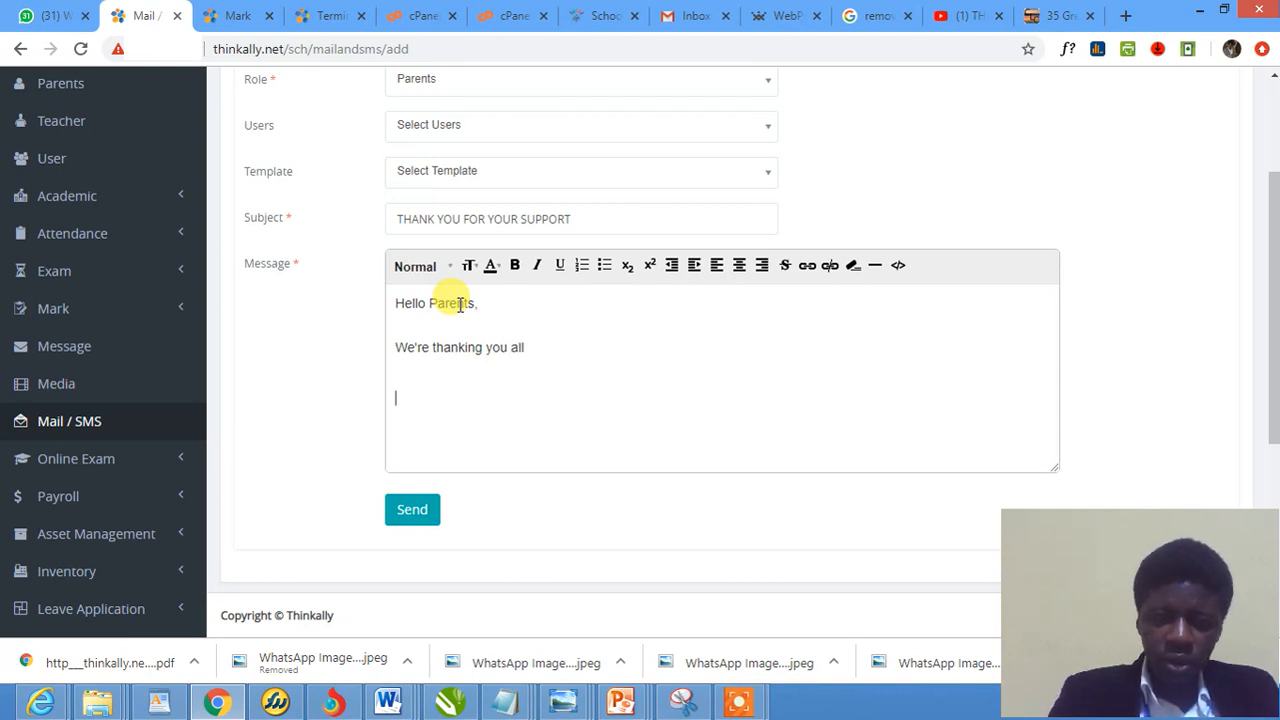
pyautogui.write('You')
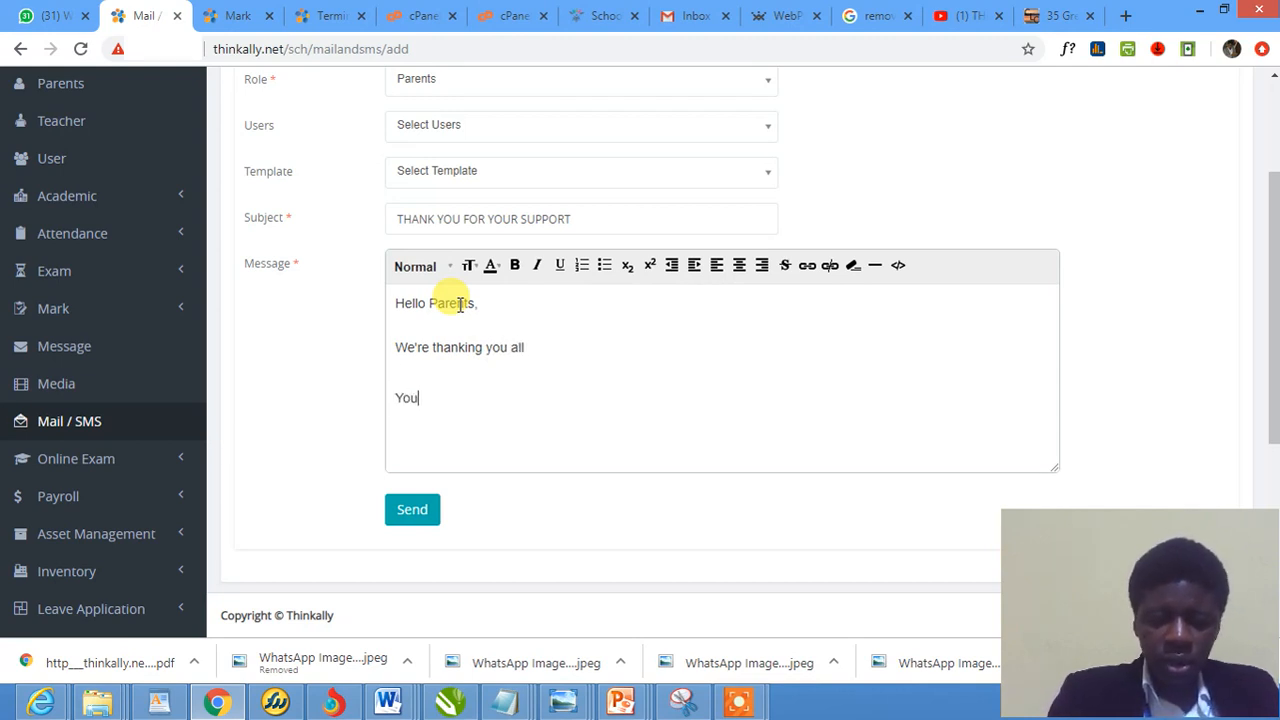
pyautogui.write('rs Sincerely.')
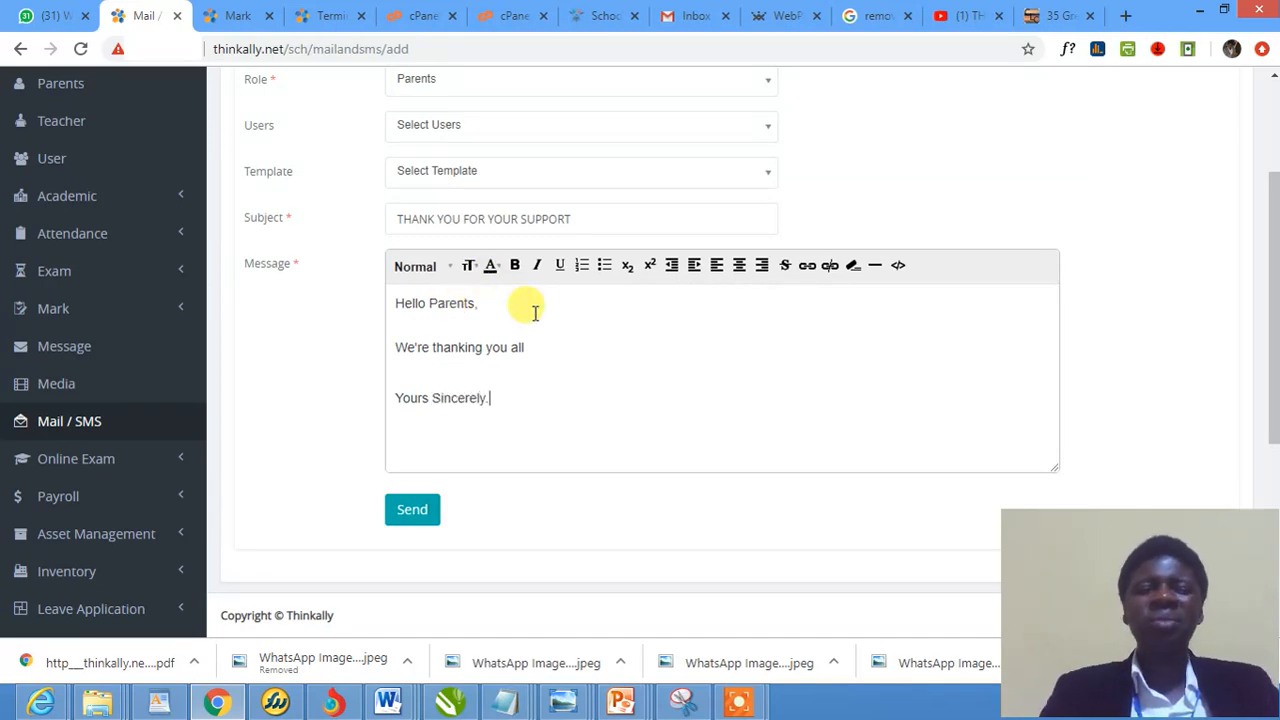
pyautogui.scroll(2, 531, 307)
pyautogui.scroll(-2, 535, 305)
pyautogui.scroll(-3, 538, 302)
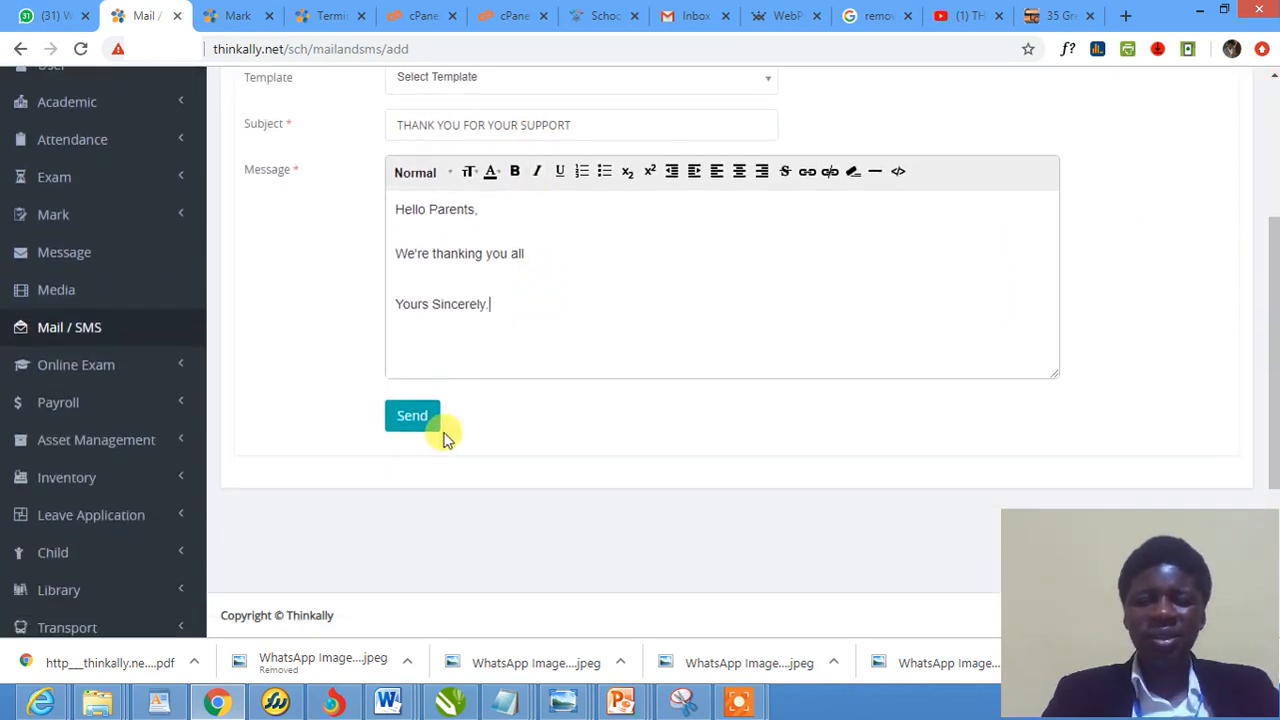
# Send the composed email to parents
pyautogui.click(420, 422)
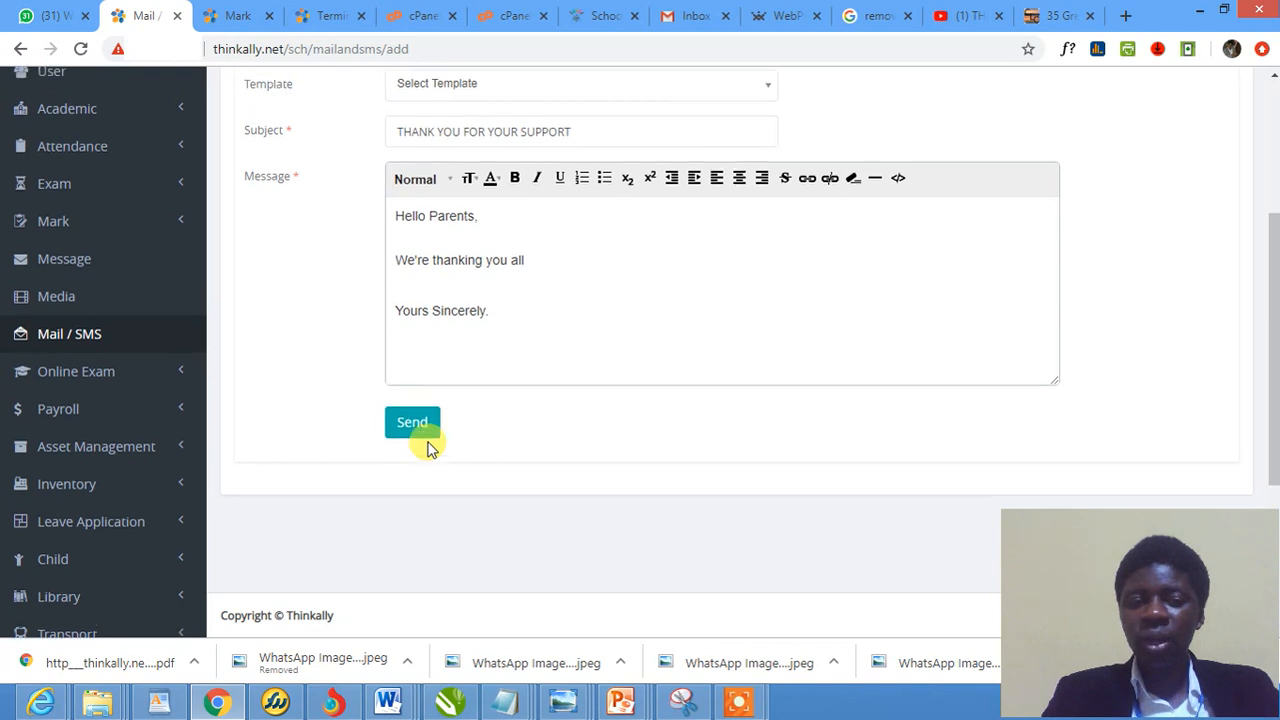
pyautogui.scroll(2, 420, 520)
pyautogui.scroll(-1, 414, 528)
pyautogui.scroll(1, 427, 538)
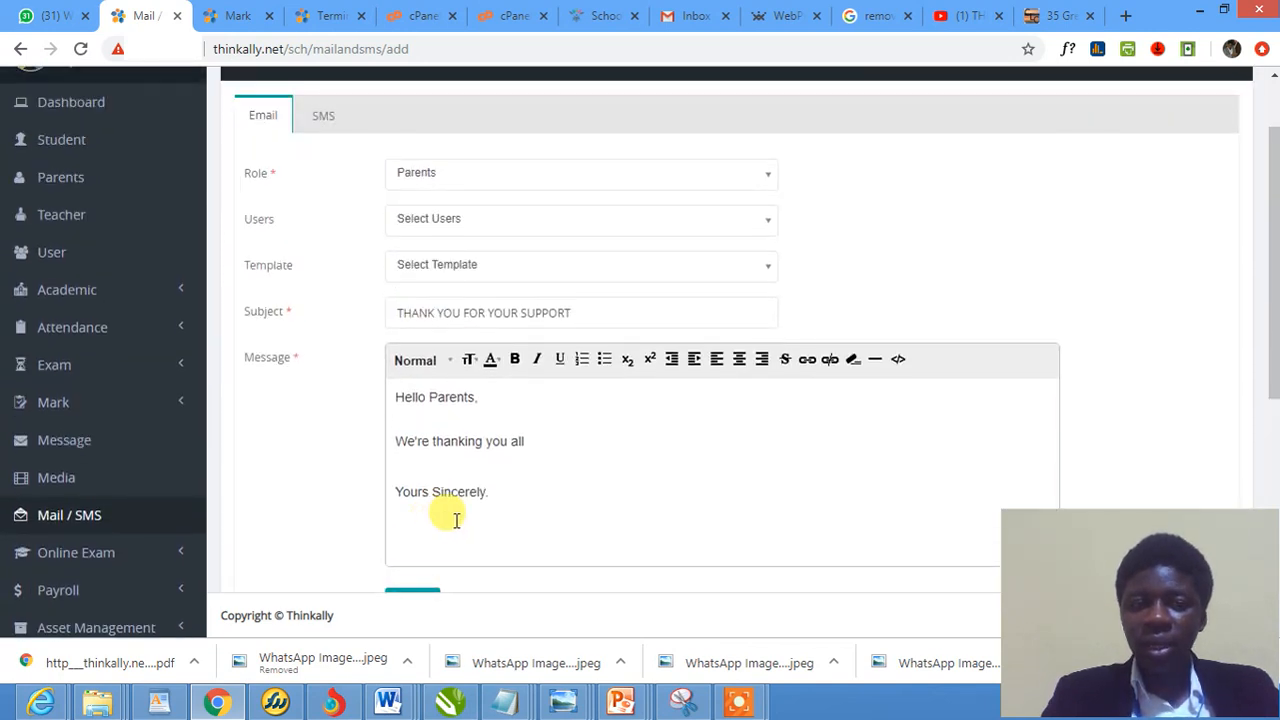
# Open the Parents list in a new tab, look through the marks and report tabs, then return to Mail
pyautogui.rightClick(47, 176)
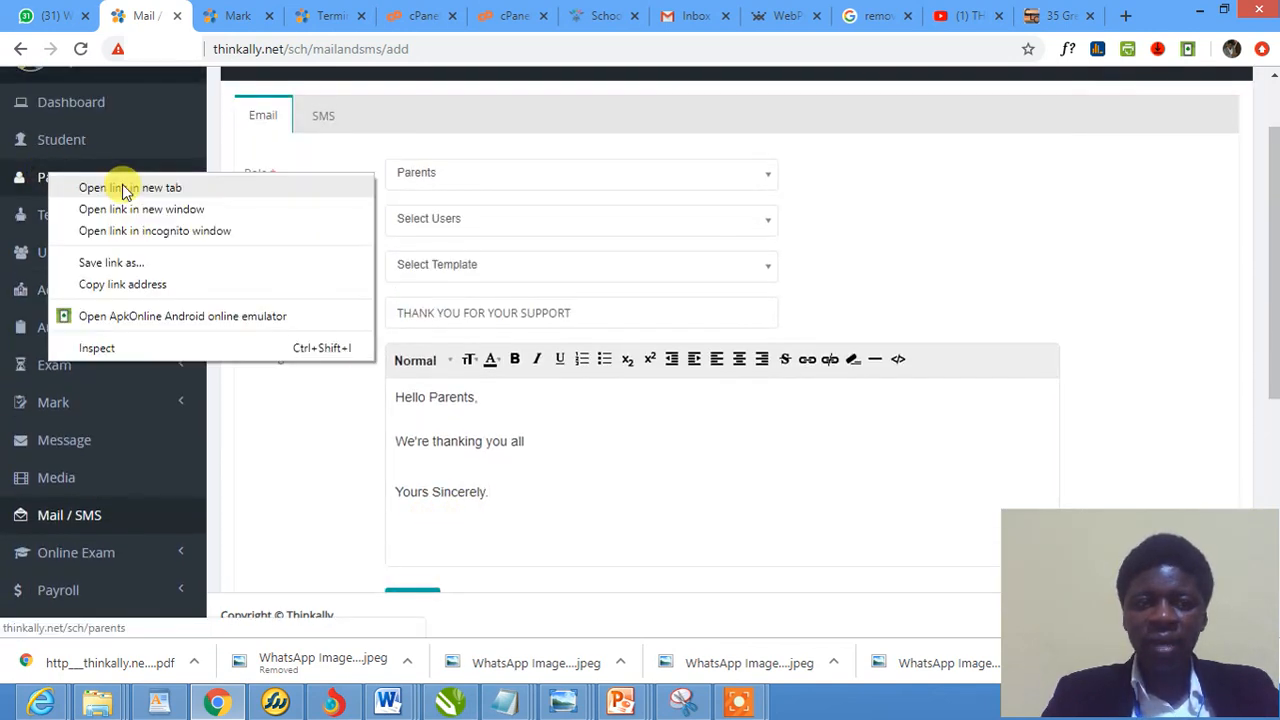
pyautogui.click(120, 186)
pyautogui.click(318, 14)
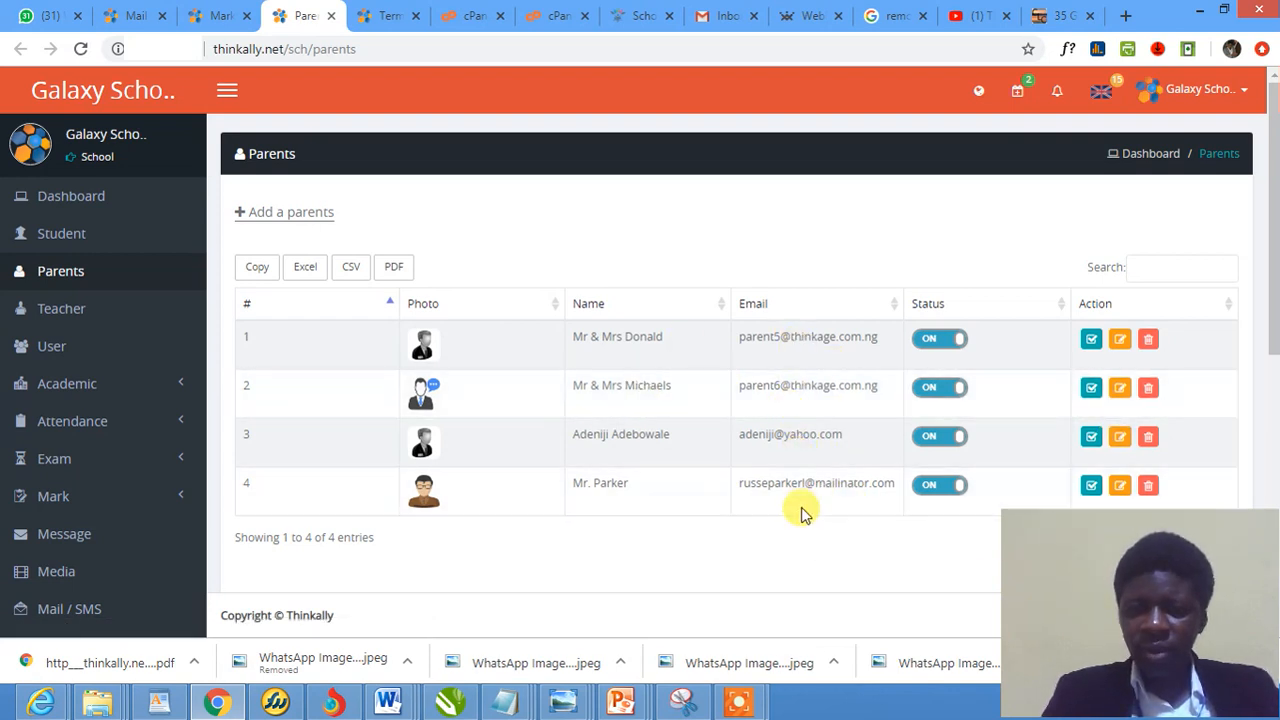
pyautogui.click(213, 8)
pyautogui.click(390, 14)
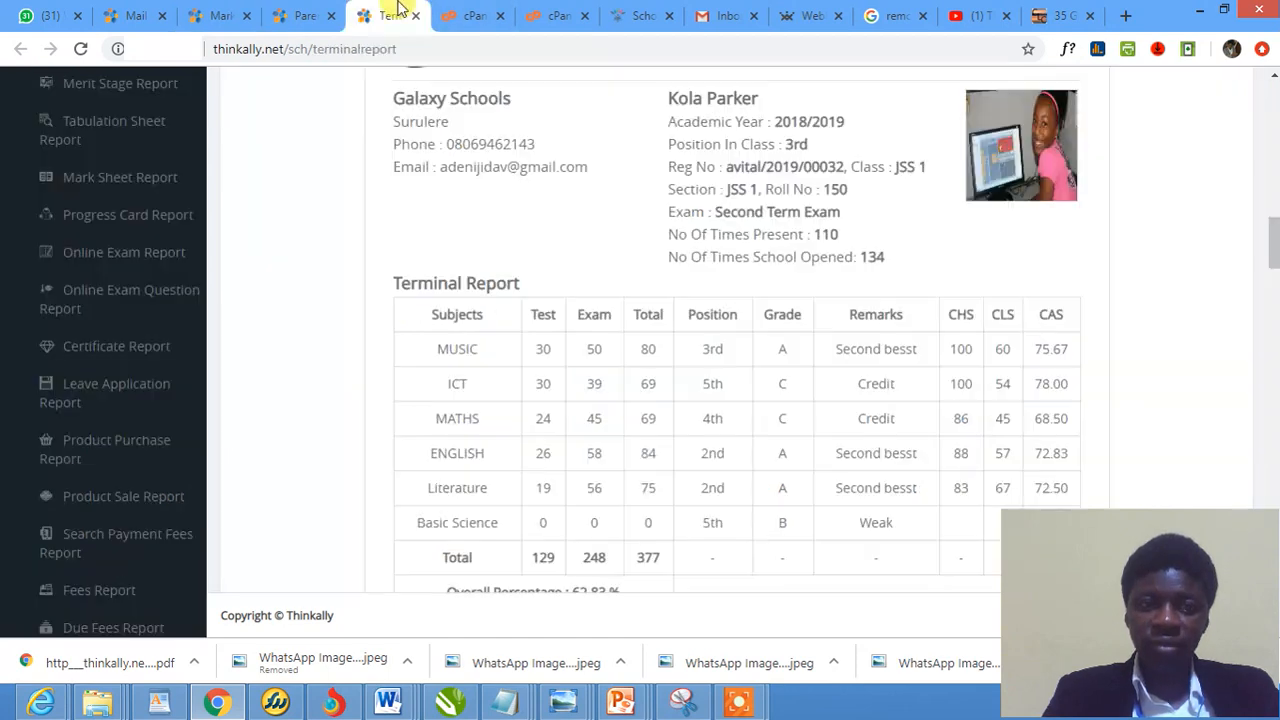
pyautogui.click(313, 10)
pyautogui.click(133, 10)
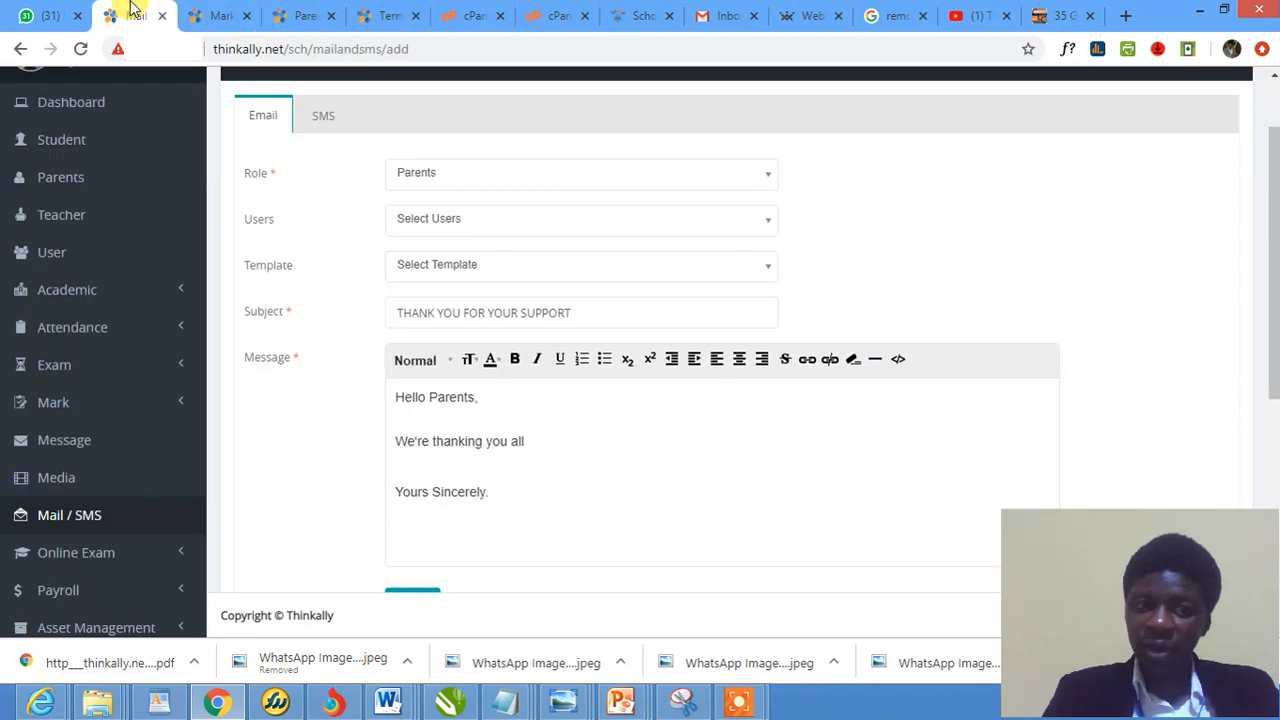
pyautogui.scroll(-2, 486, 455)
# Send the thank-you email and review the Mail / SMS list showing 0 of 0 entries
pyautogui.click(411, 420)
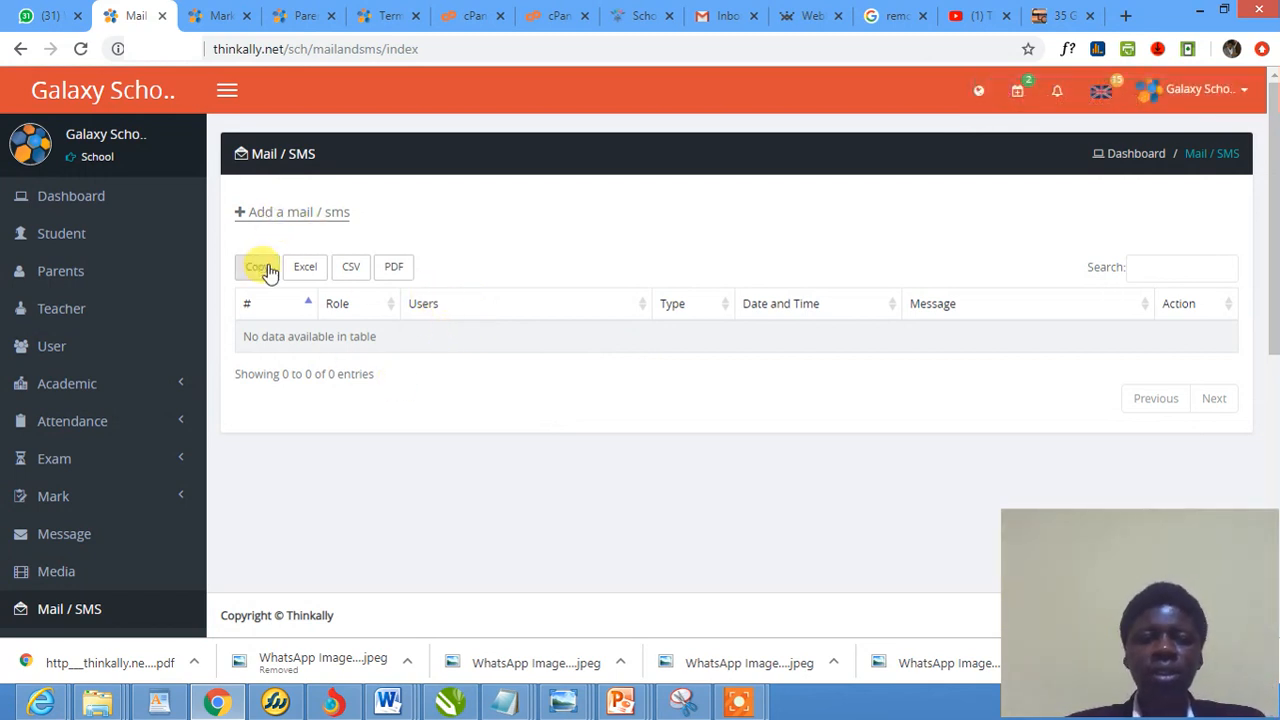
pyautogui.click(82, 50)
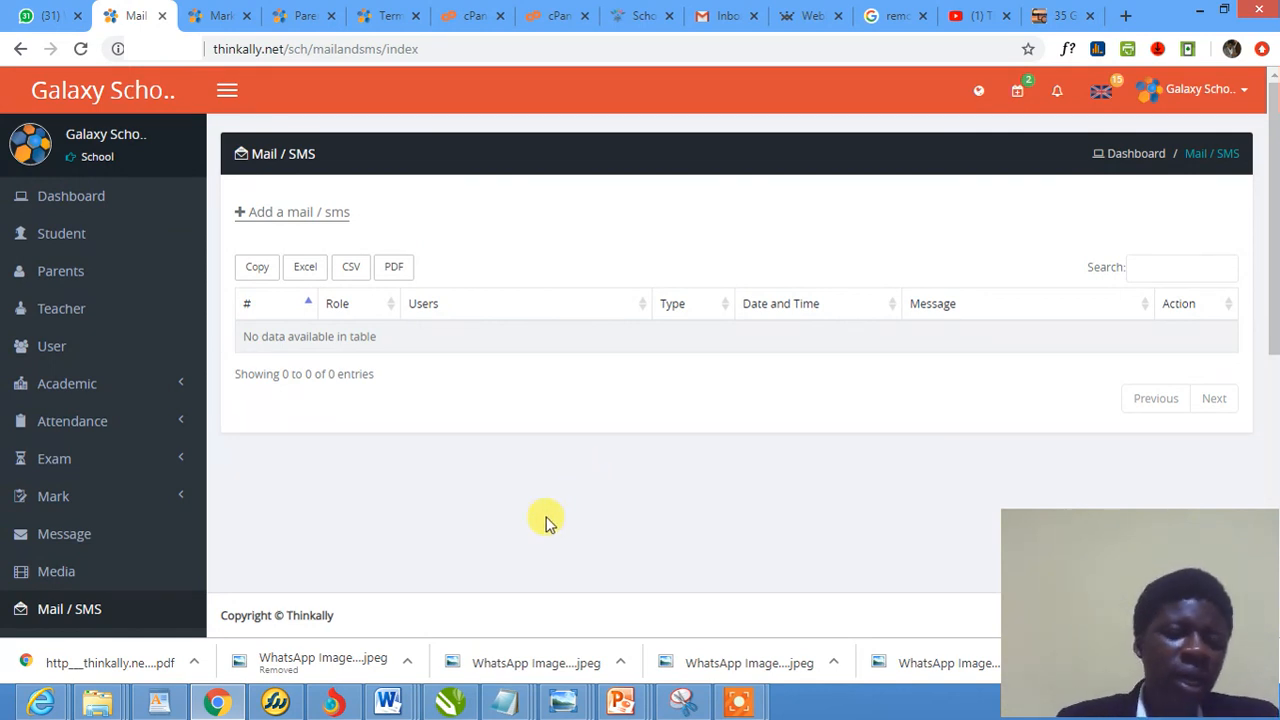
pyautogui.scroll(-3, 134, 451)
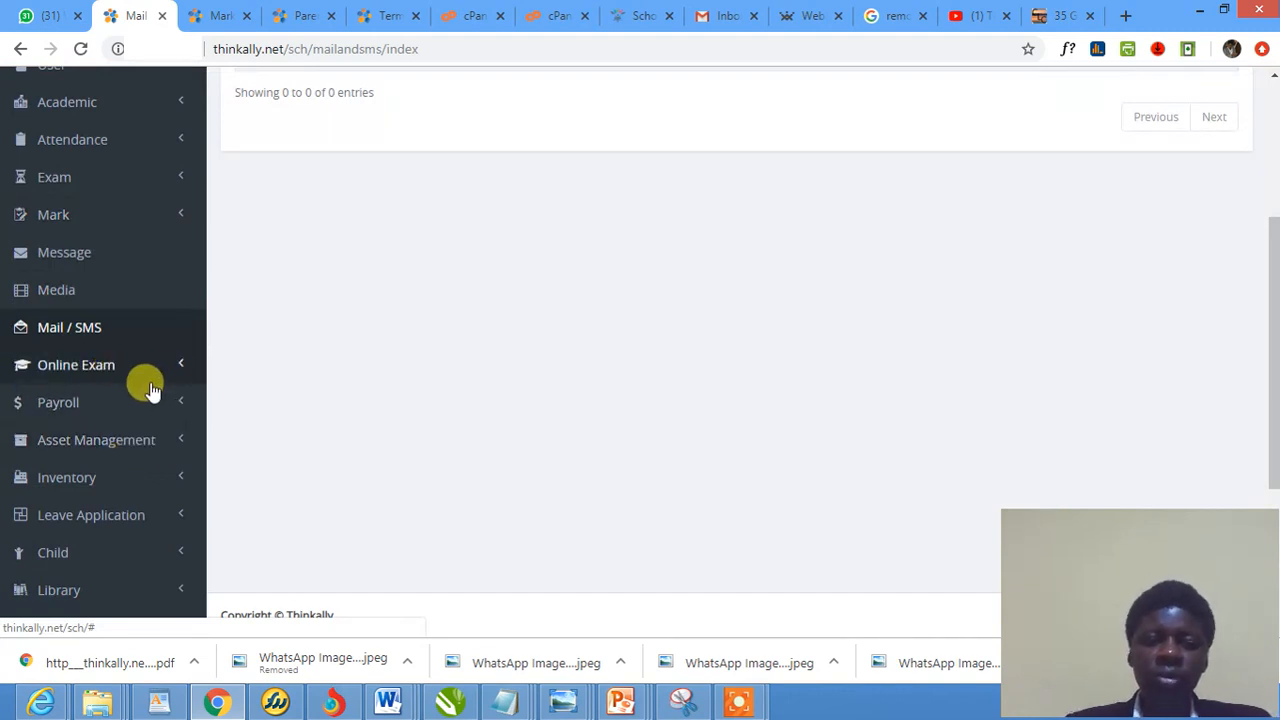
pyautogui.scroll(1, 600, 388)
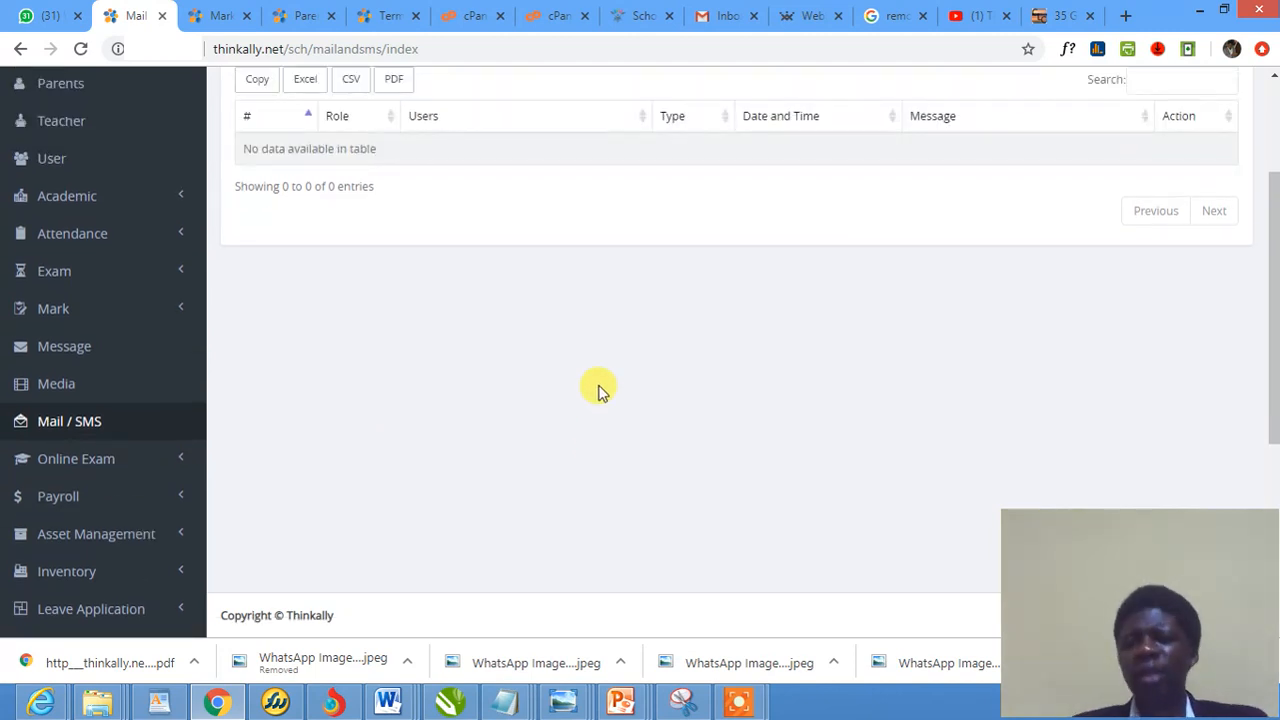